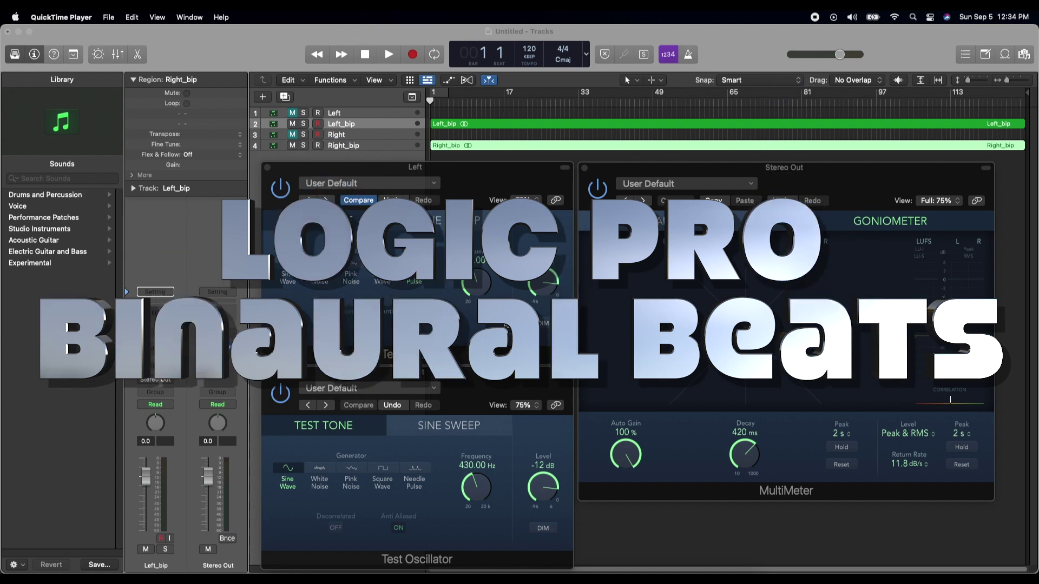
Confirm Logic Pro is version 10.6.3, then move the project window down to expose Safari.
left_click(205, 37)
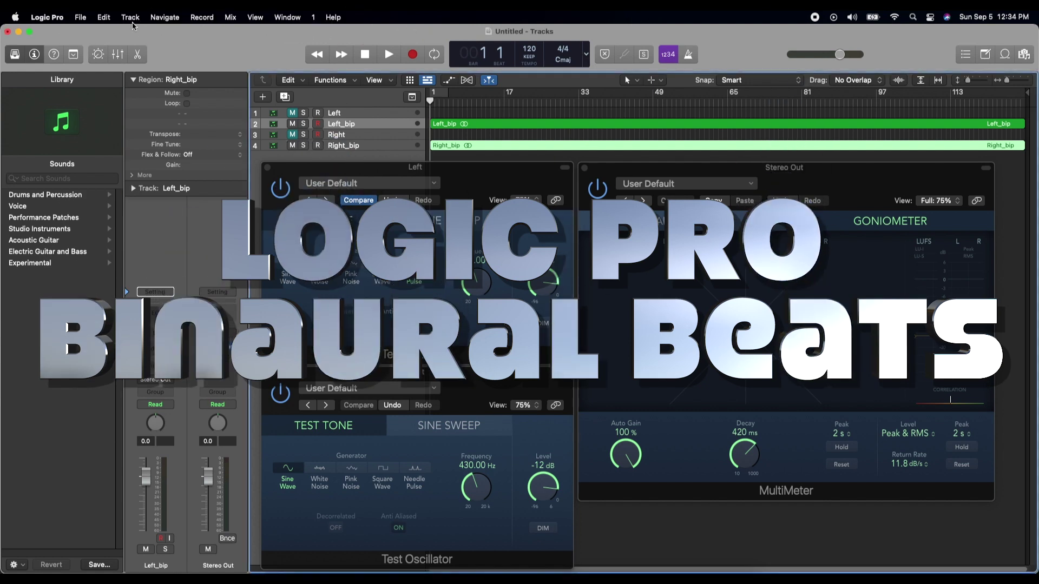
left_click(52, 17)
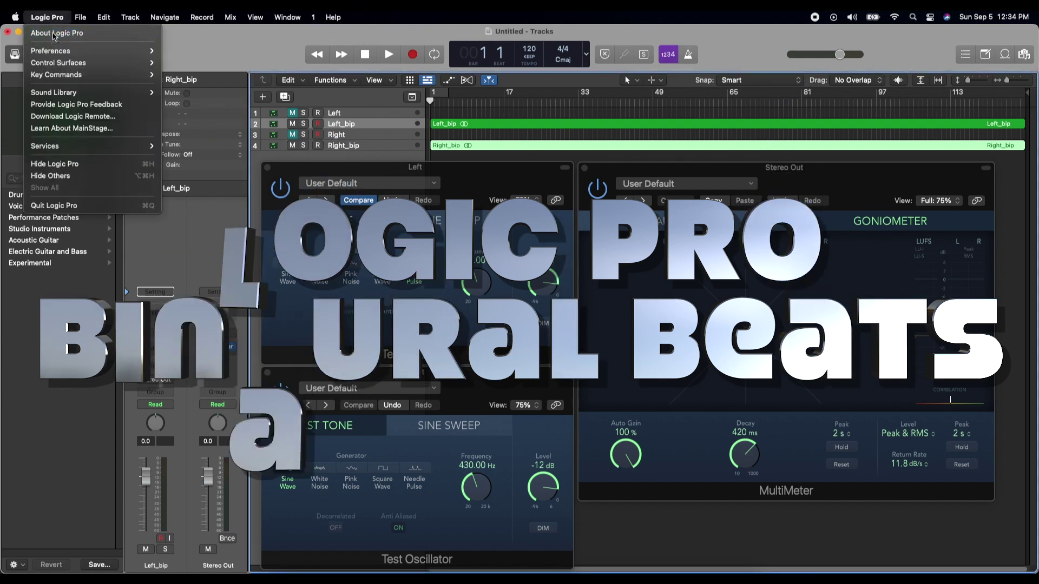
left_click(57, 33)
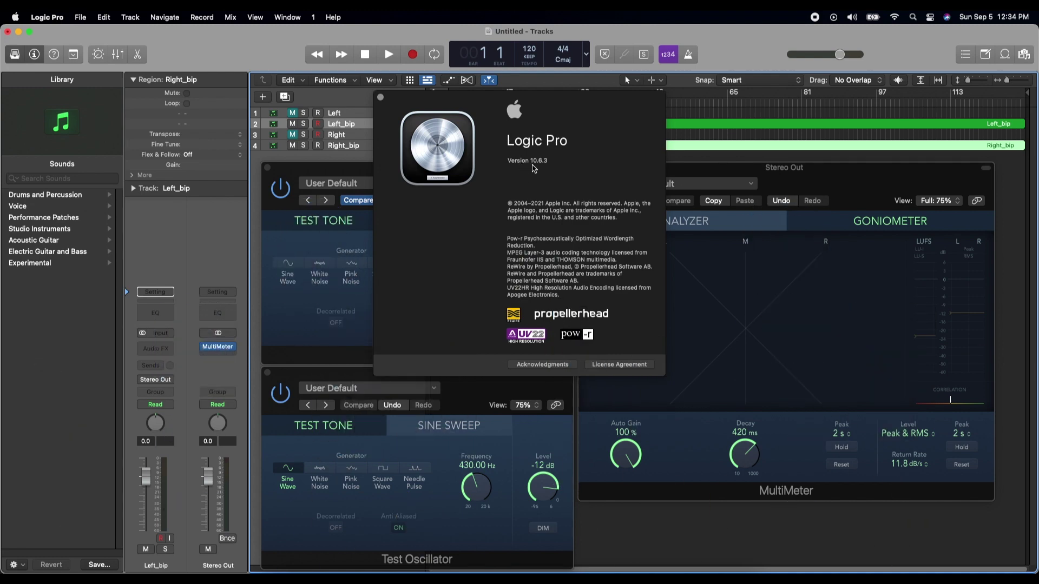
left_click(380, 96)
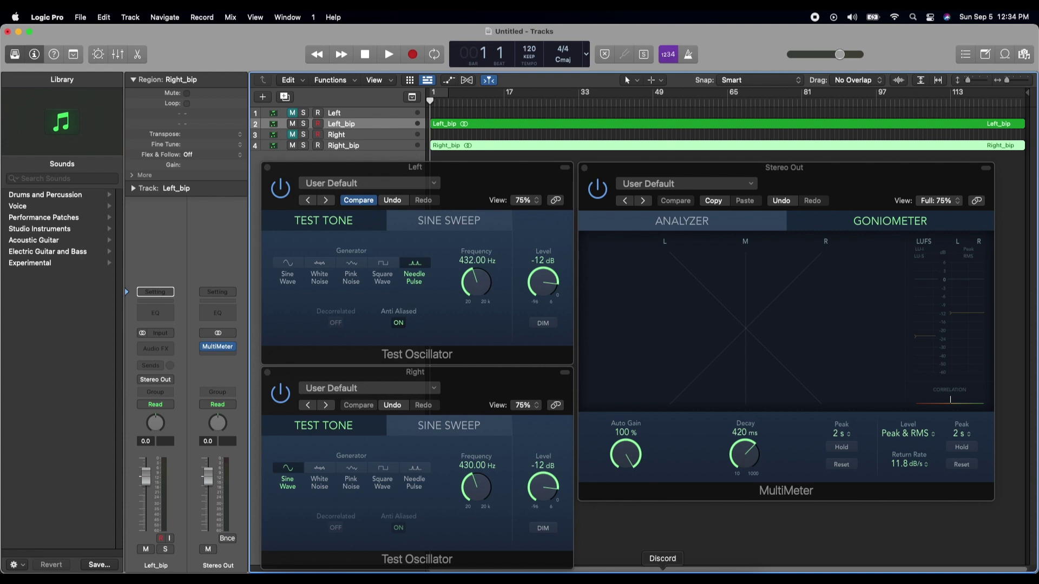
left_click_drag(742, 32, 755, 215)
Find 'astral' in the brainwave listing and select the 4.0 value on the Enkephalins line.
left_click(300, 68)
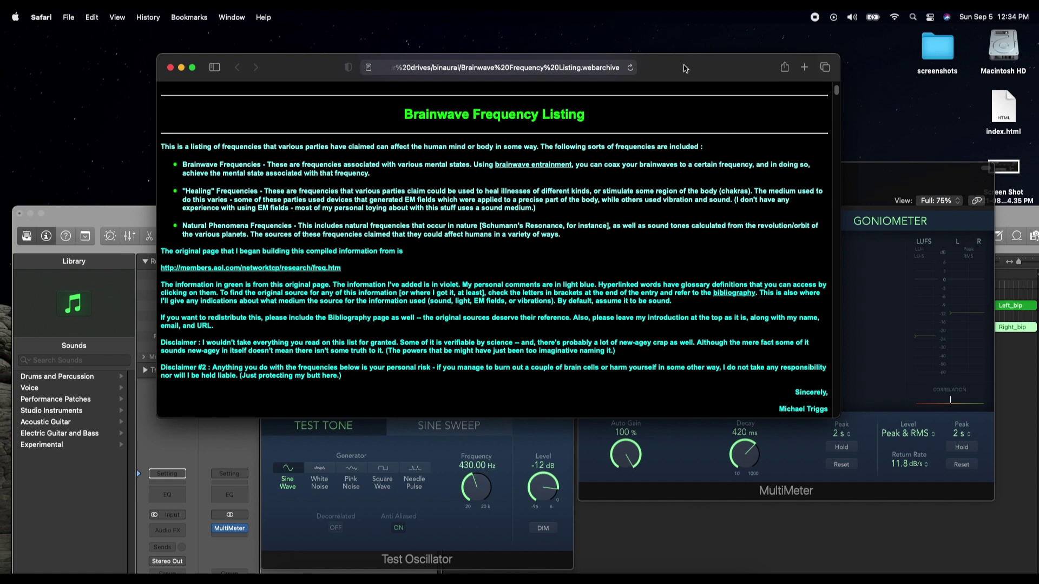
key("super+f")
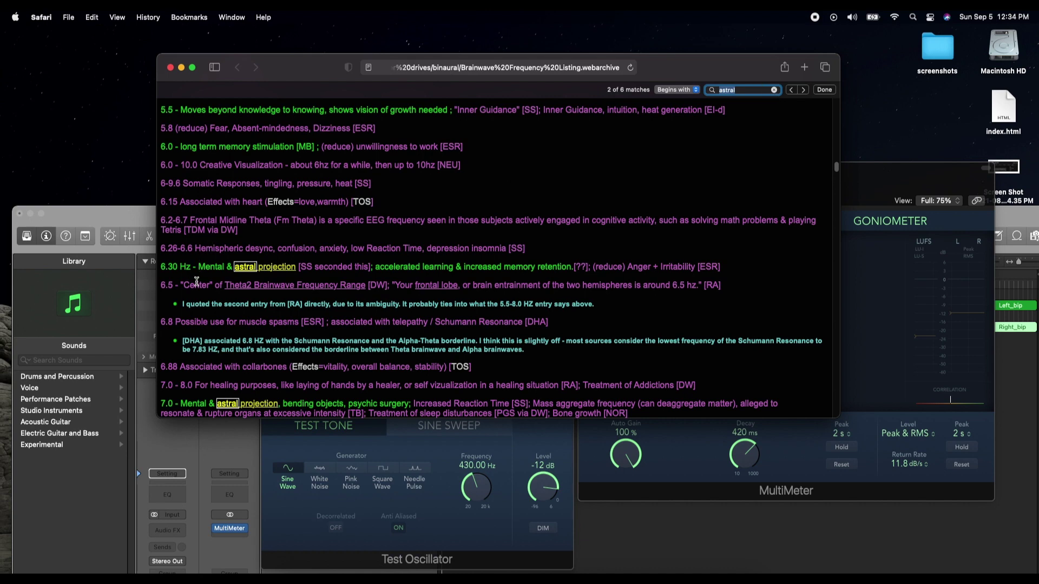
left_click(803, 90)
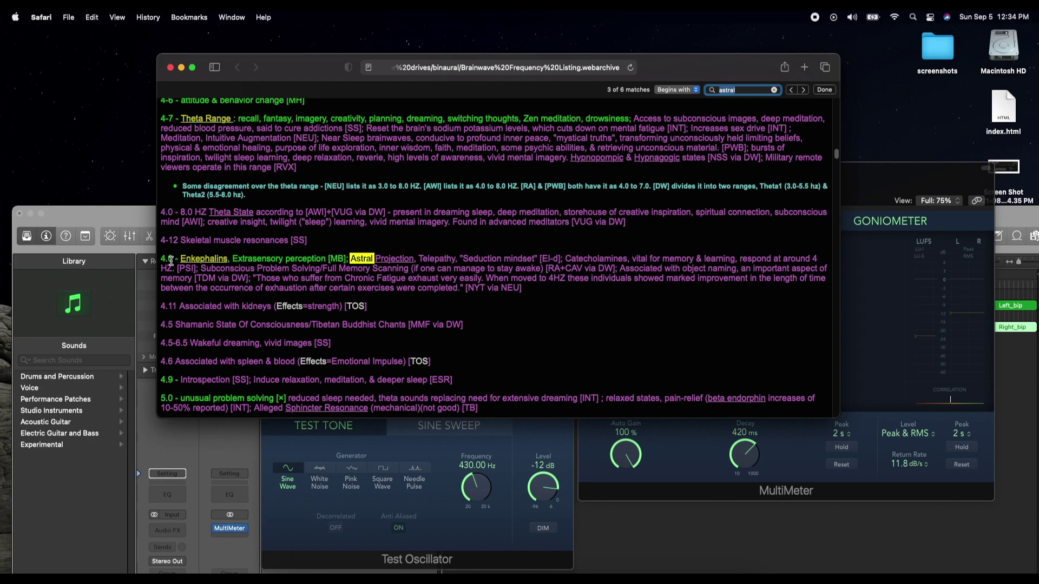
left_click(173, 256)
double_click(172, 258)
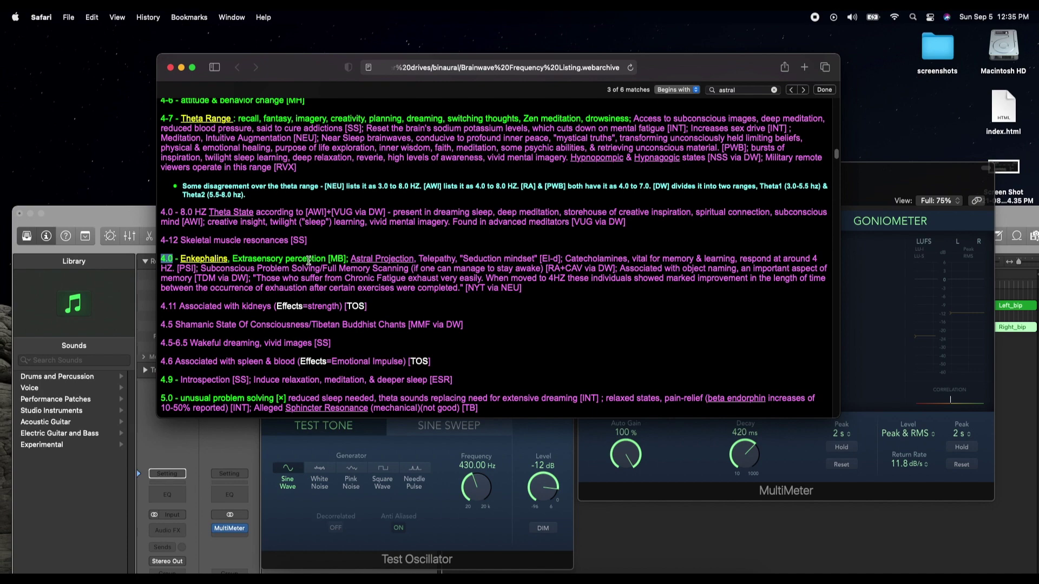
Minimize Safari, restore the Logic window, and play the 432/430 Hz oscillators through bar 5.
left_click(182, 70)
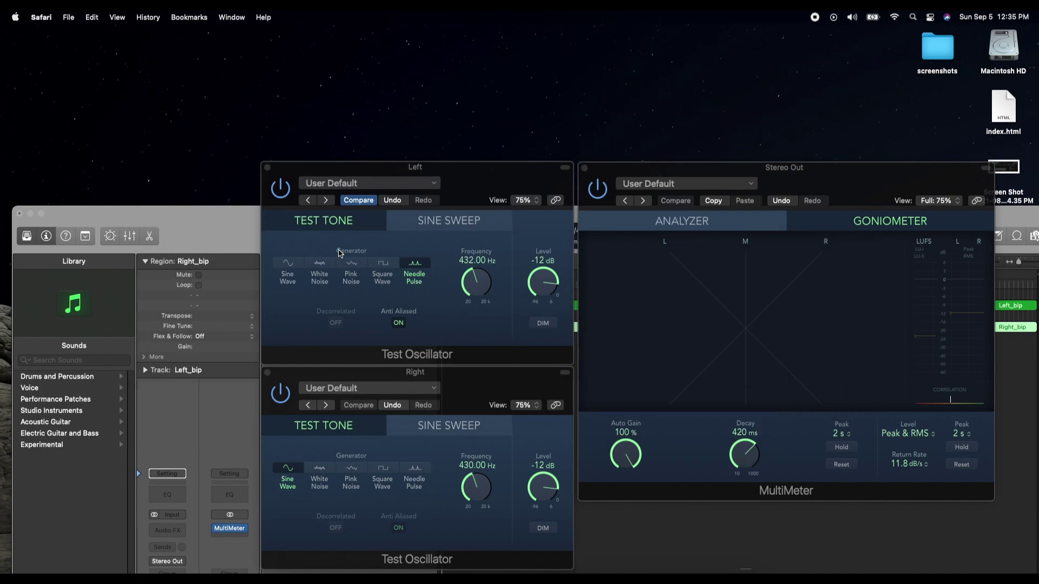
left_click_drag(220, 141, 211, 23)
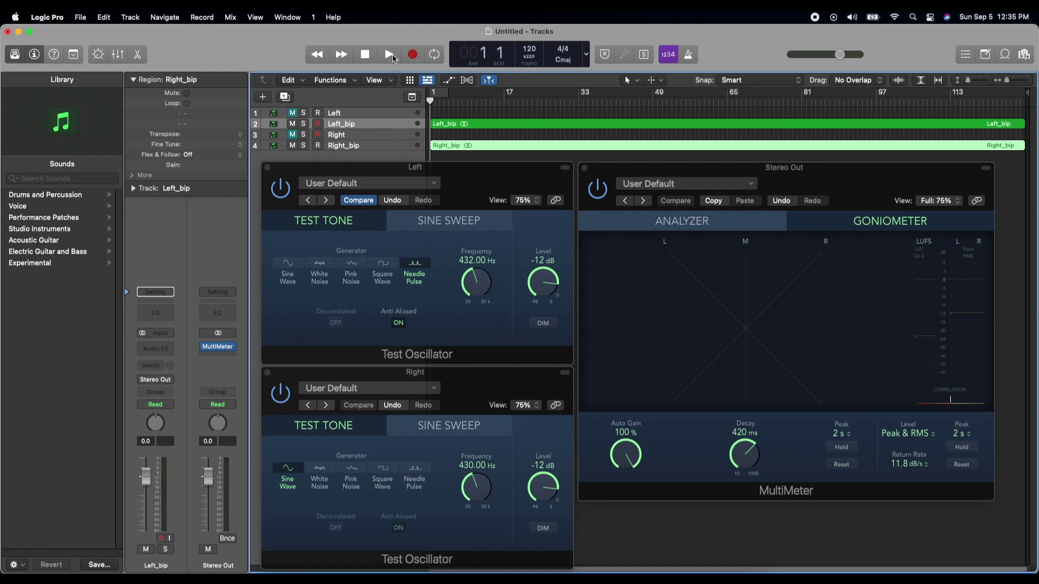
left_click(389, 55)
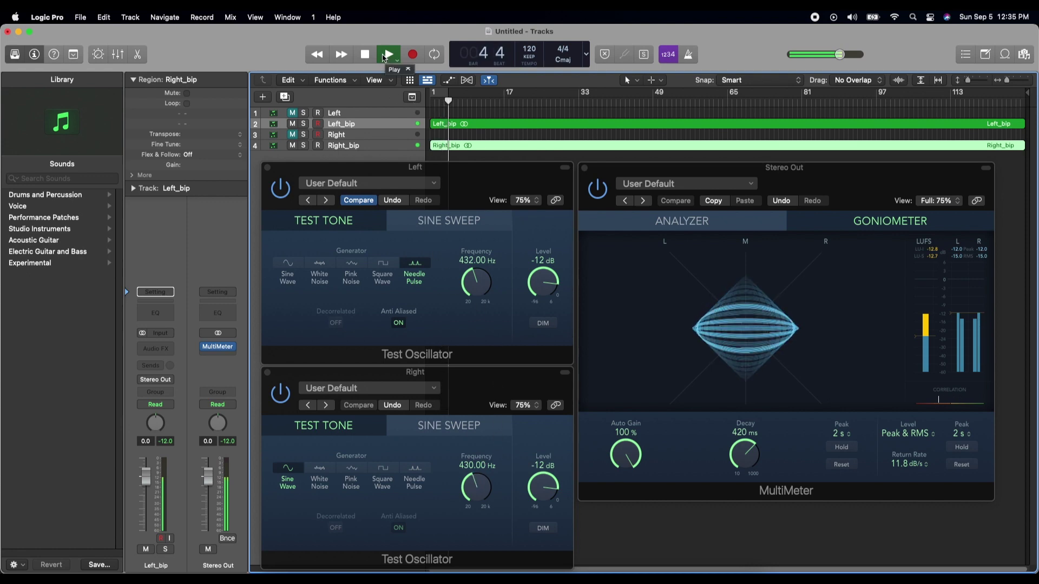
key("space")
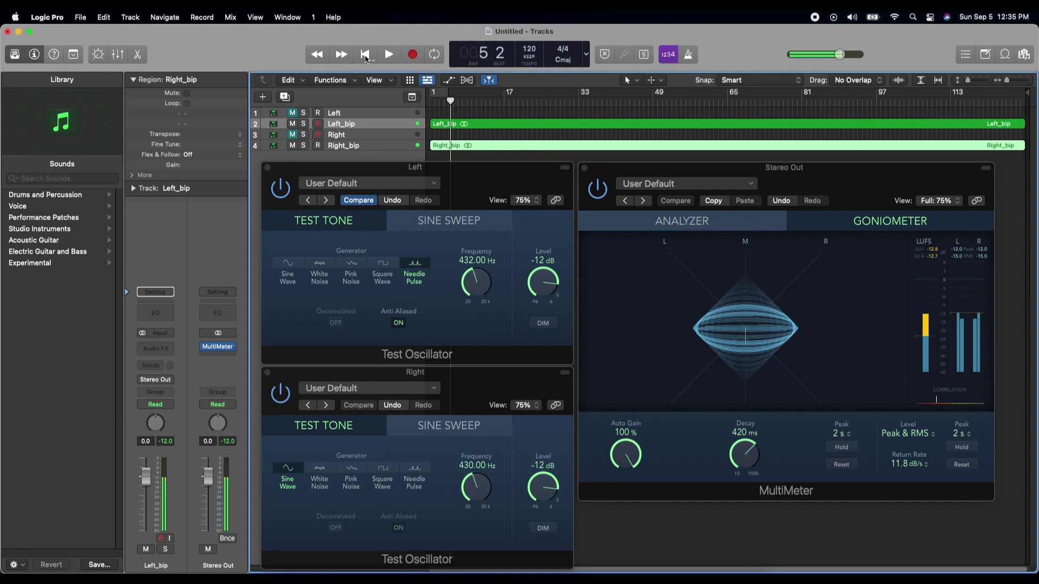
Start a new project, closing the current Untitled project without saving.
left_click(81, 15)
left_click(81, 35)
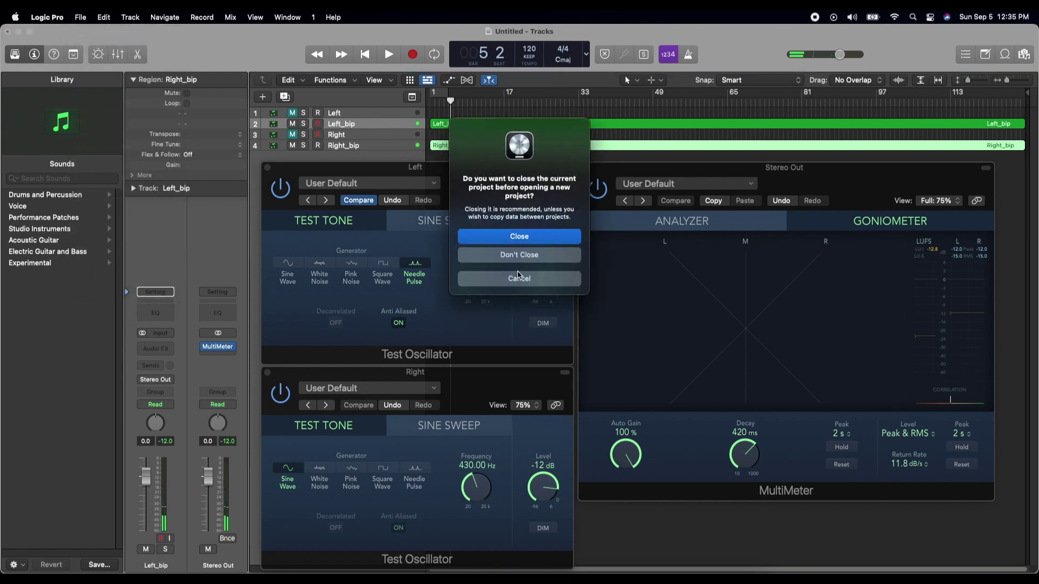
left_click(510, 236)
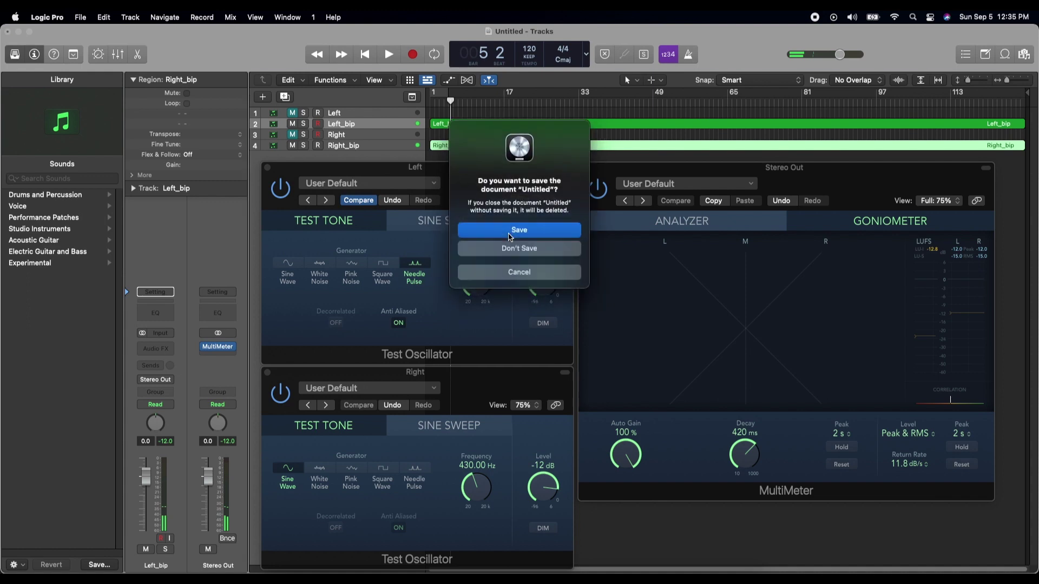
left_click(517, 249)
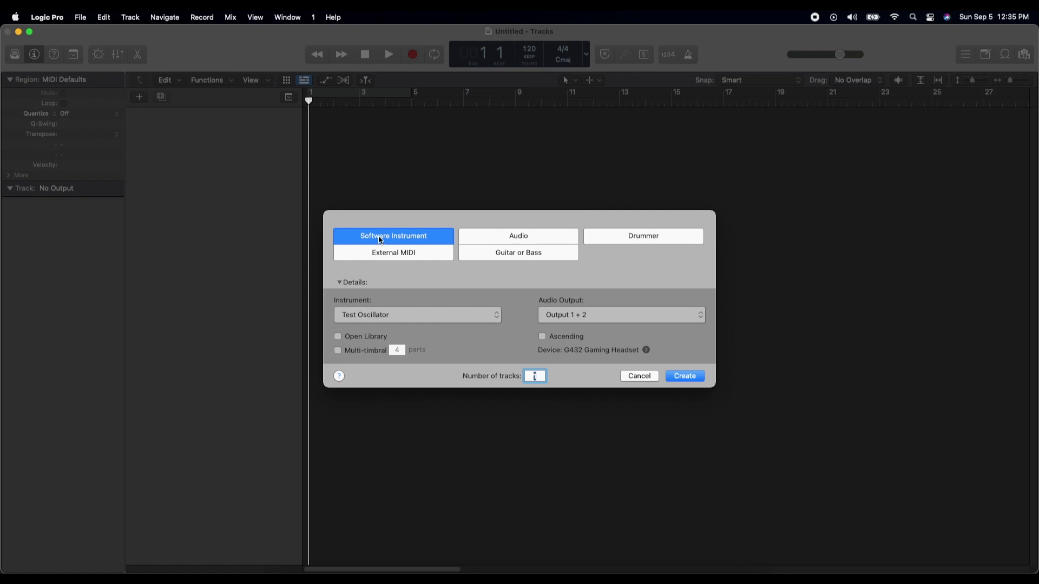
Set up a Software Instrument track with Utility > Test Oscillator > Stereo on Output 1 + 2.
left_click(373, 317)
mouse_move(375, 537)
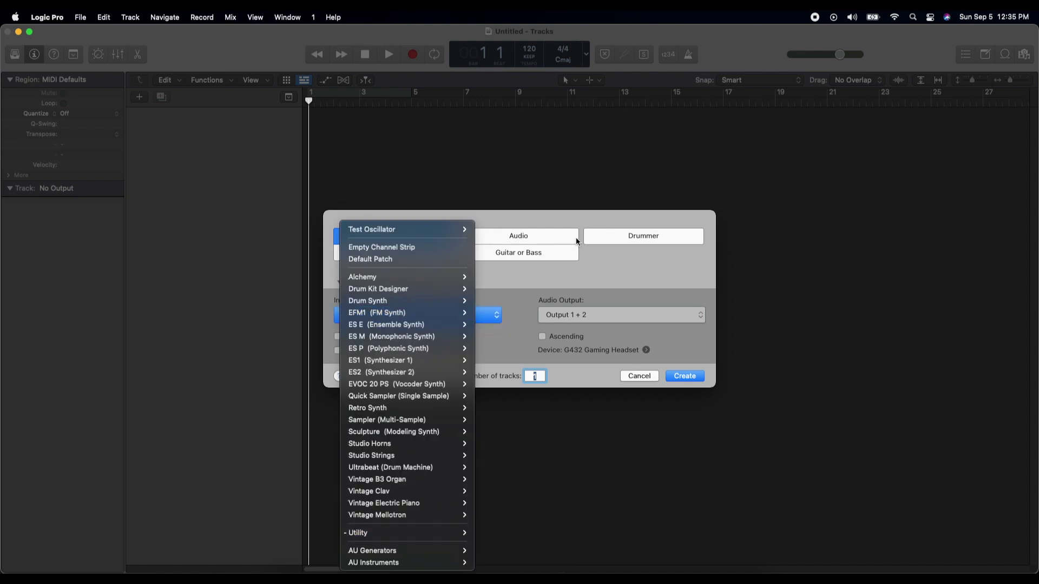
key("Escape")
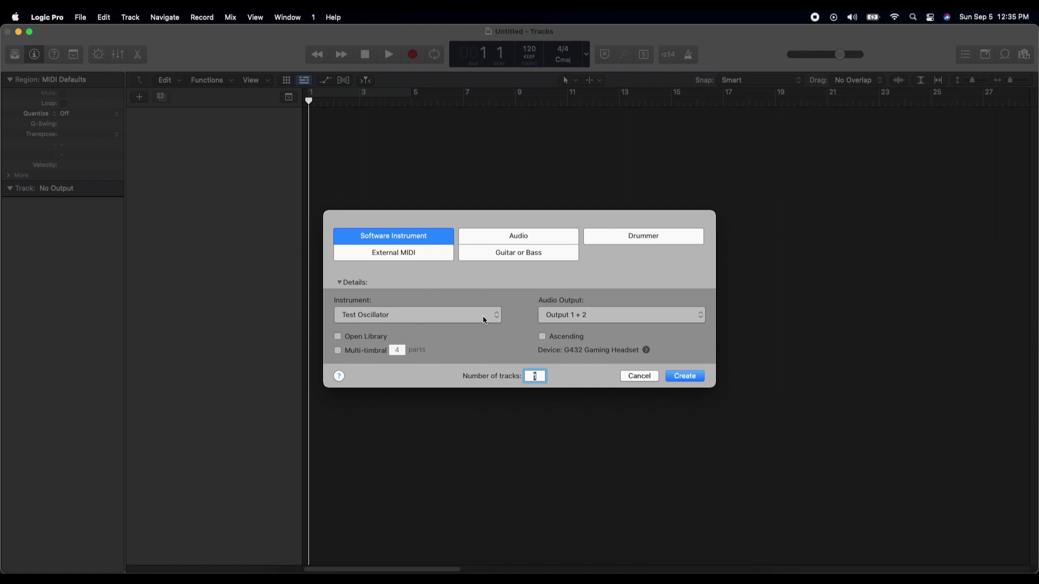
left_click(483, 317)
mouse_move(381, 535)
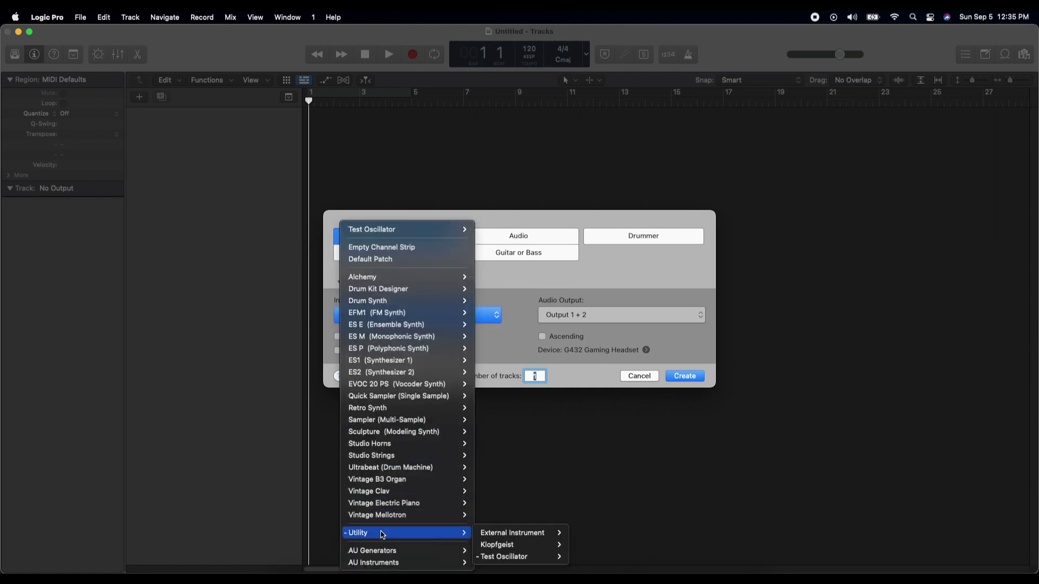
mouse_move(523, 558)
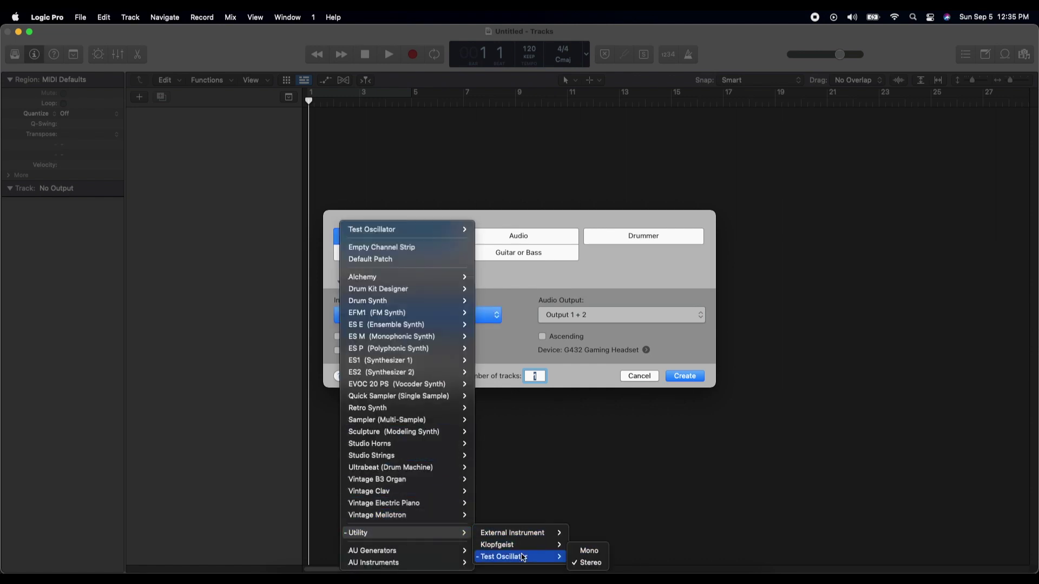
left_click(594, 564)
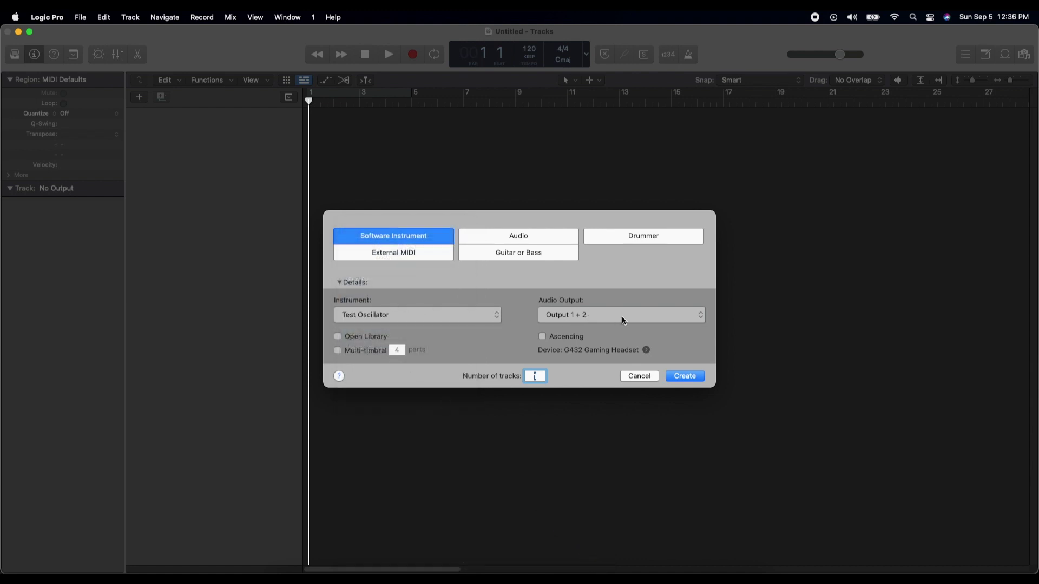
left_click(699, 318)
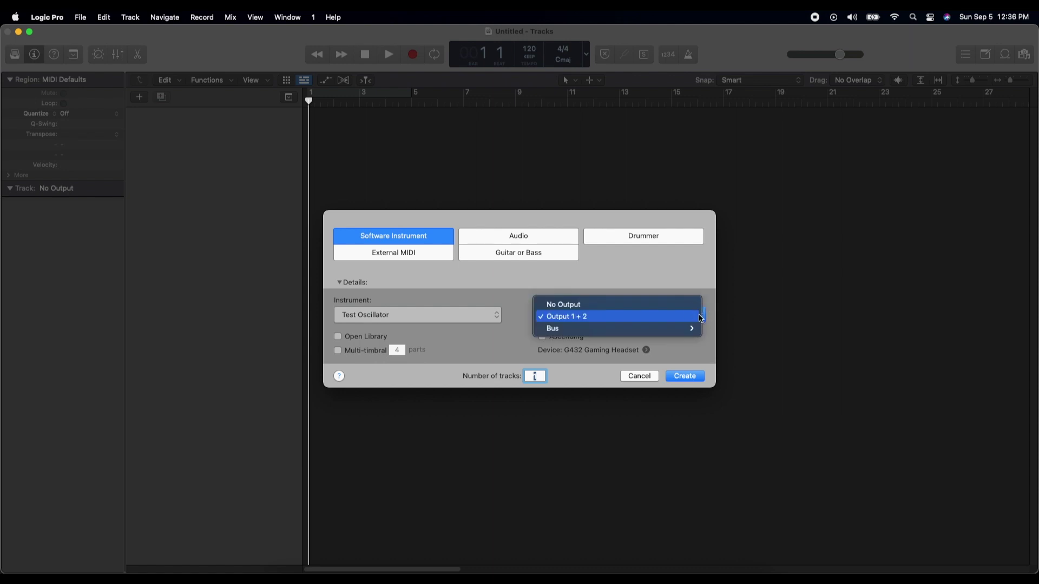
left_click(569, 314)
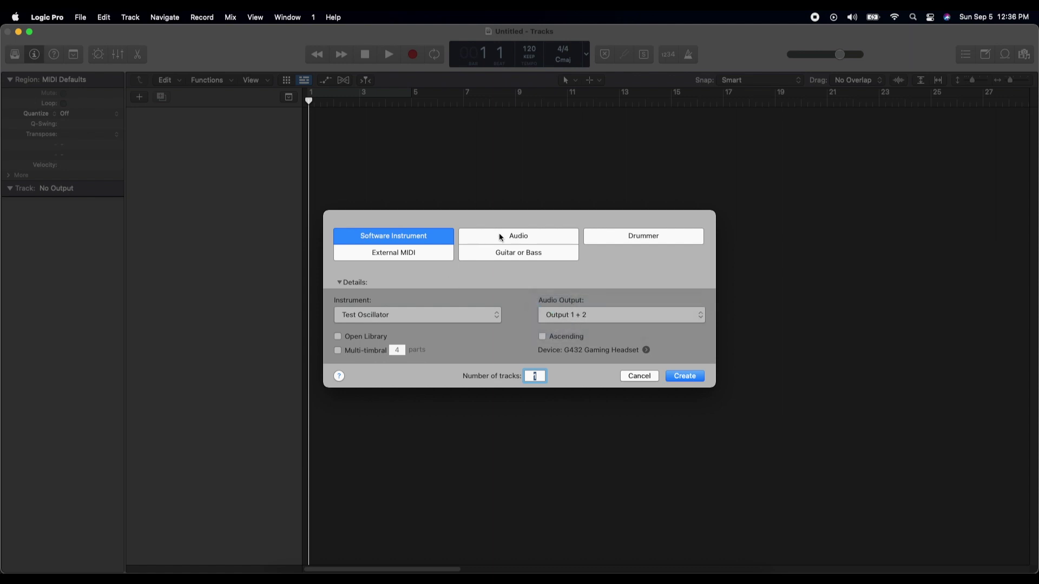
Create the Test Oscillator track, mute it, and rename Inst 1 to 'Left'.
left_click(688, 378)
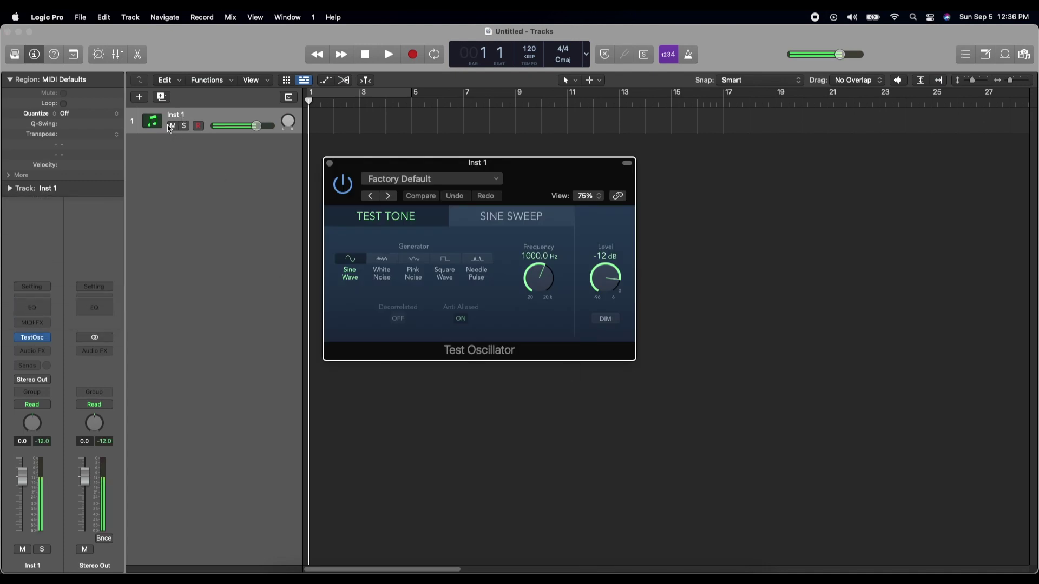
left_click(173, 127)
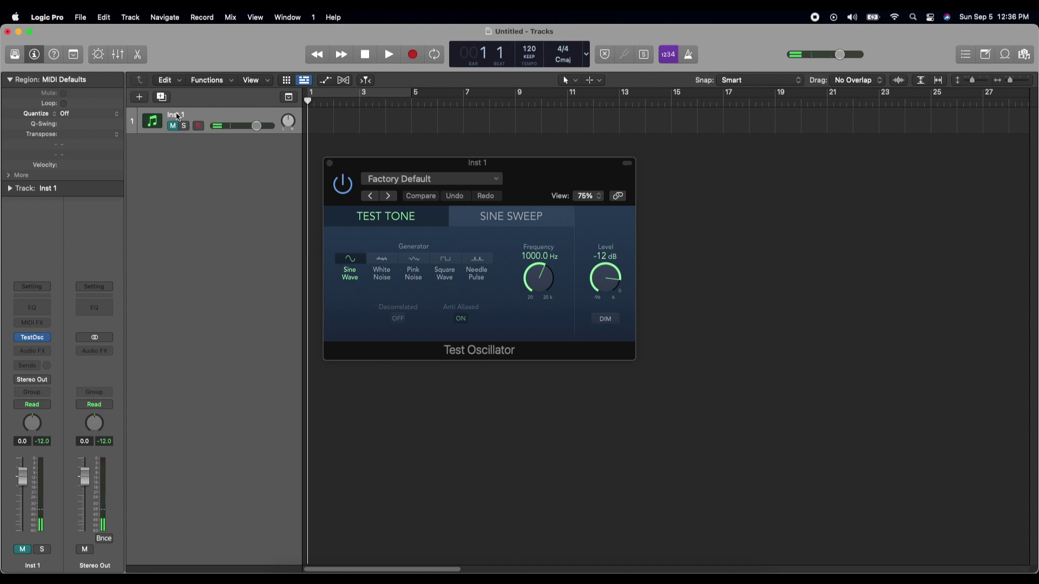
right_click(177, 116)
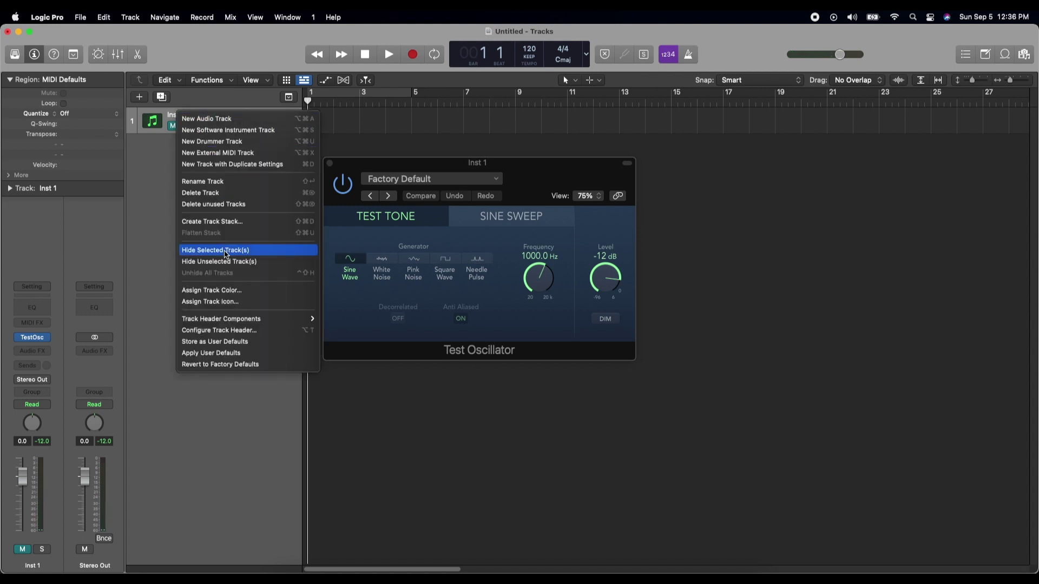
left_click(212, 182)
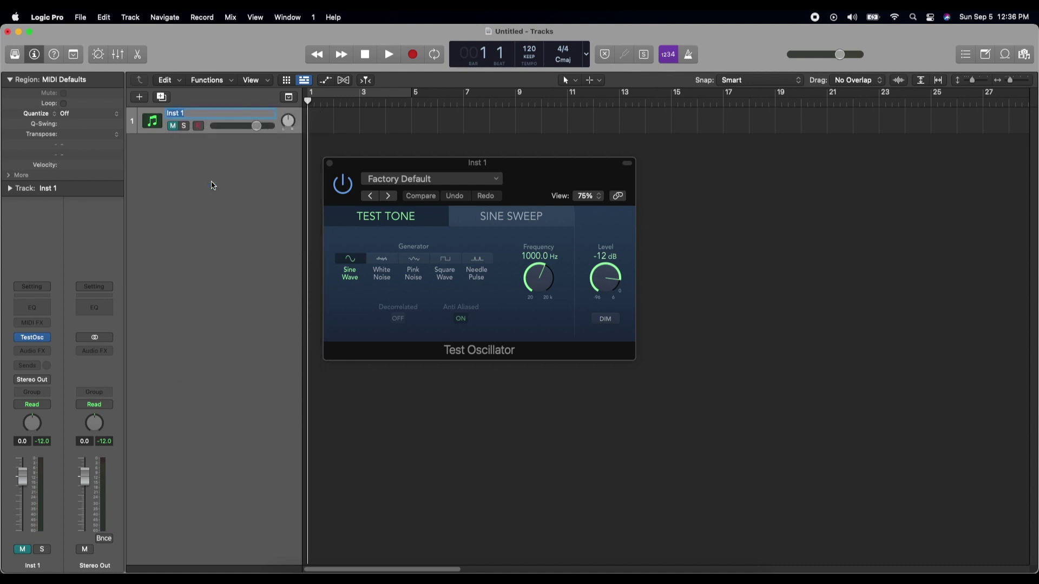
type("Left")
key("Return")
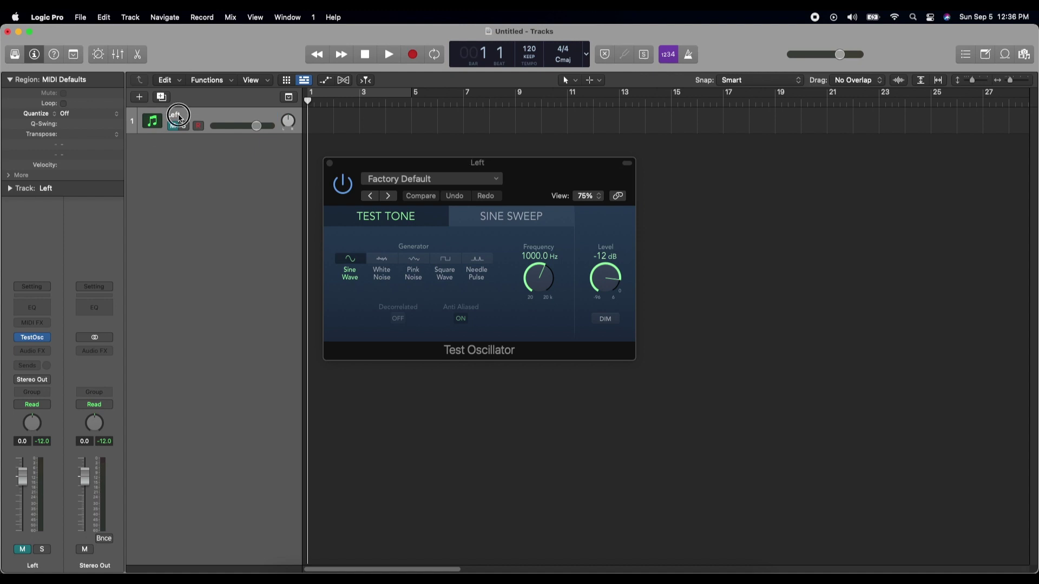
Rename the 'Left' track to 'Left Side'.
right_click(195, 114)
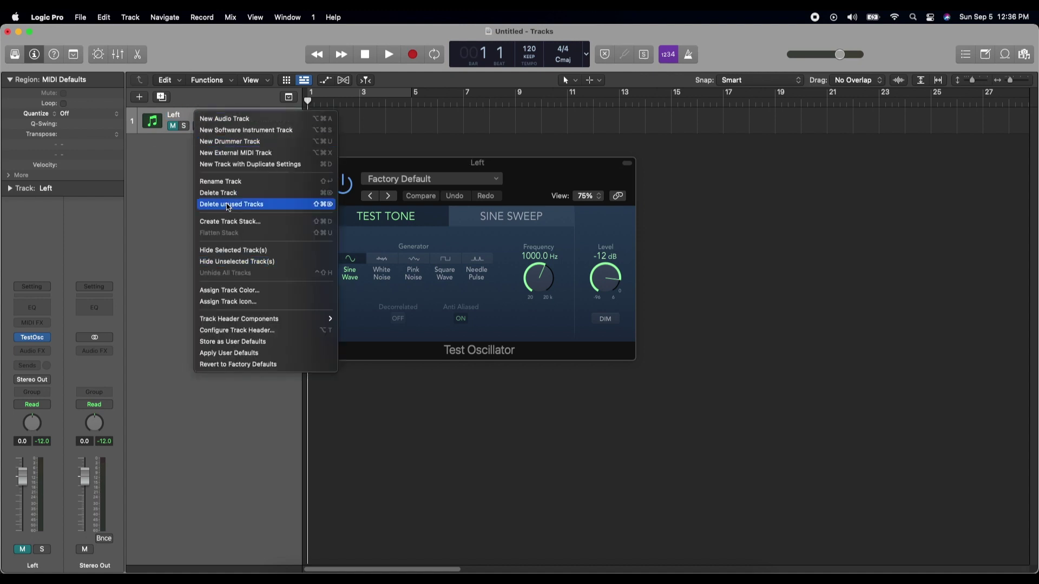
left_click(227, 181)
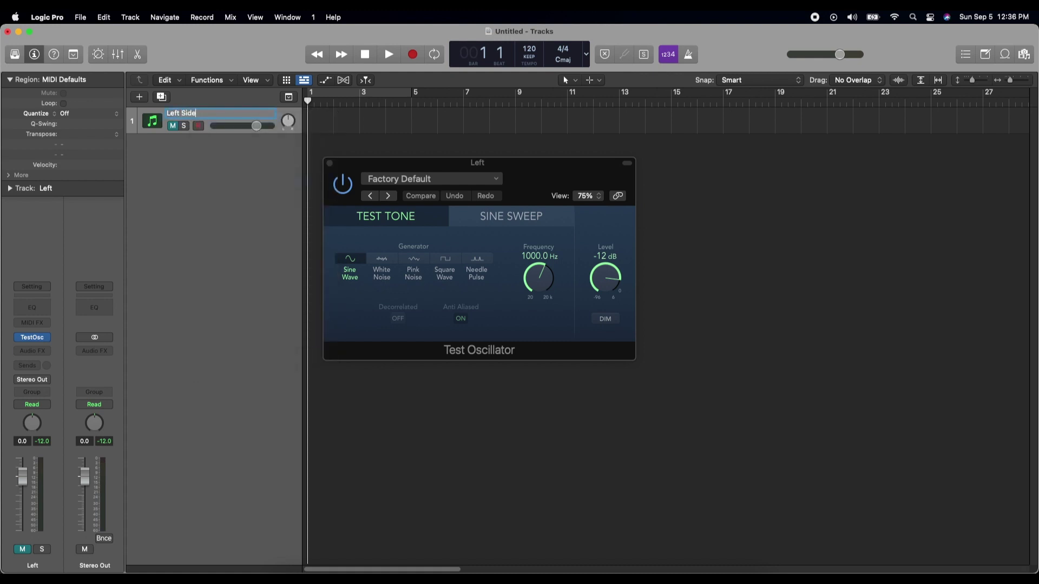
key("Return")
Cancel the first new-track attempt and close the oscillator plug-in window.
left_click(139, 98)
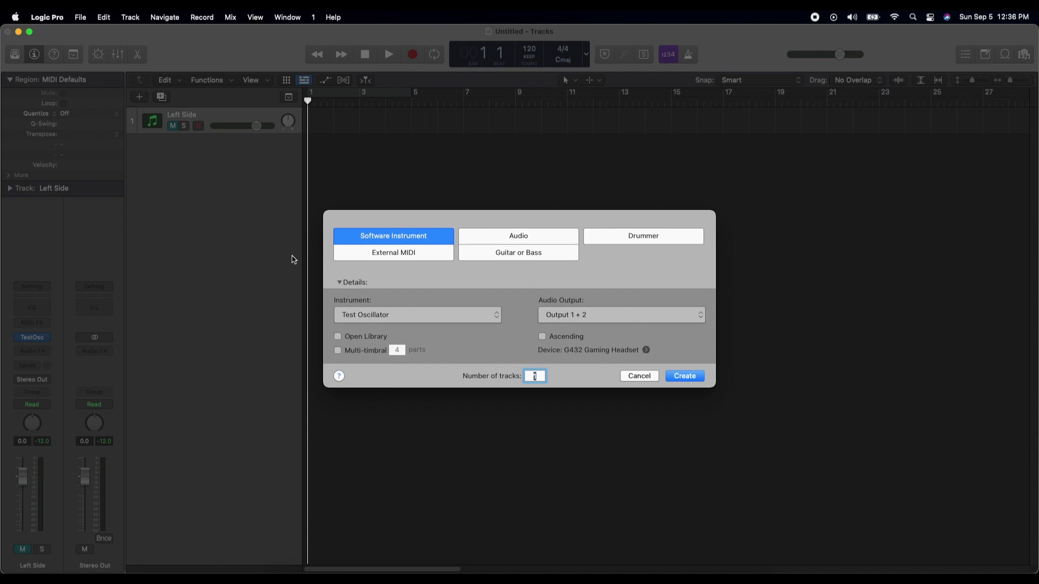
left_click(638, 376)
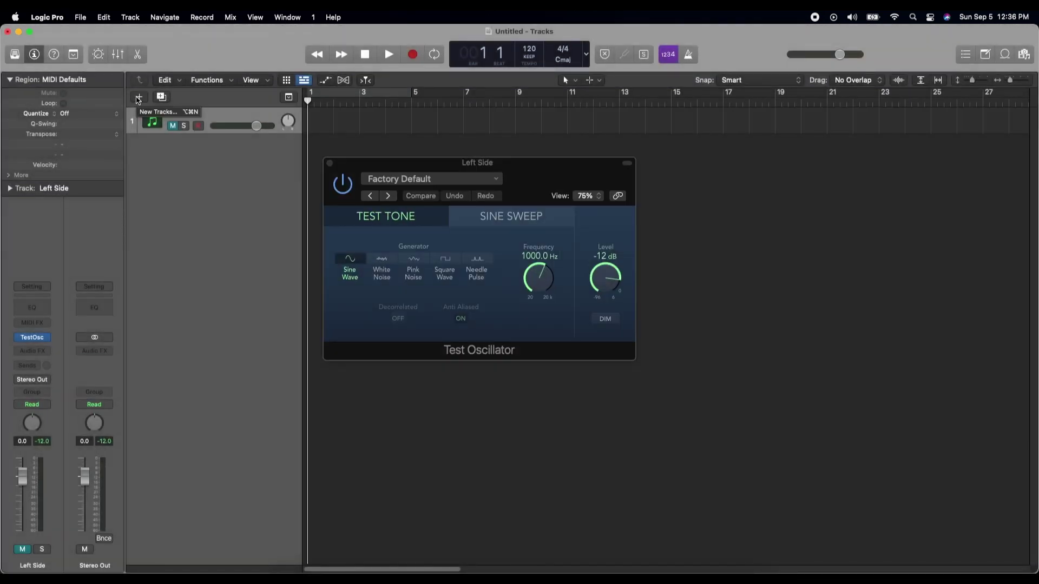
left_click(329, 163)
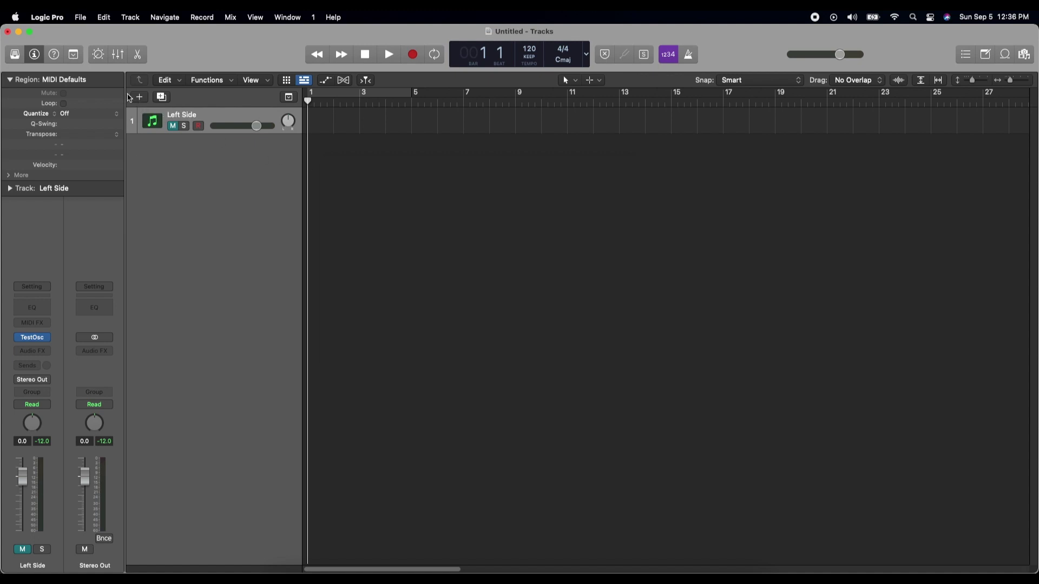
Create a stereo Test Oscillator instrument track, Inst 2, and mute it.
left_click(139, 98)
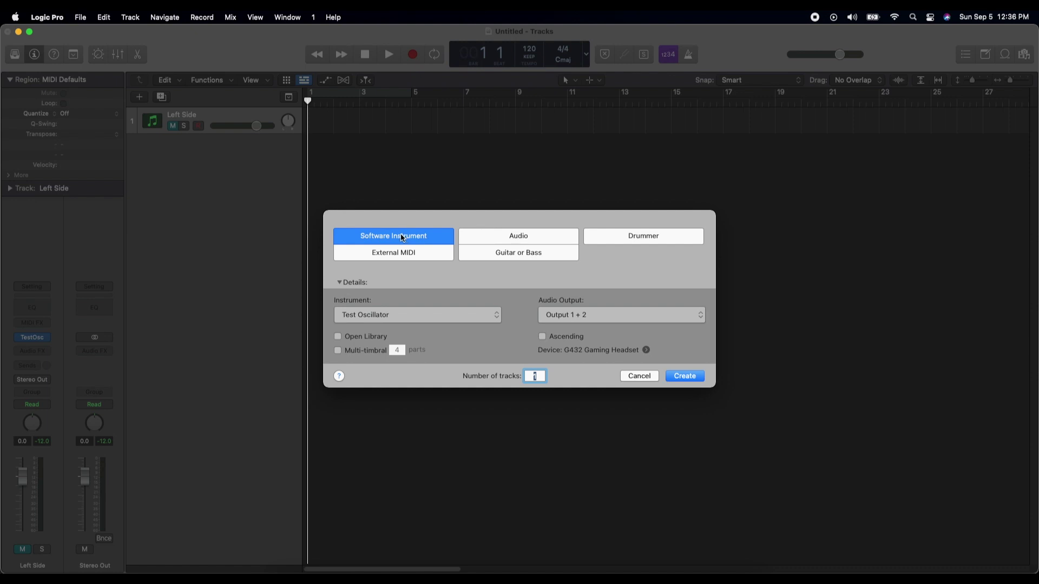
left_click(494, 317)
mouse_move(373, 535)
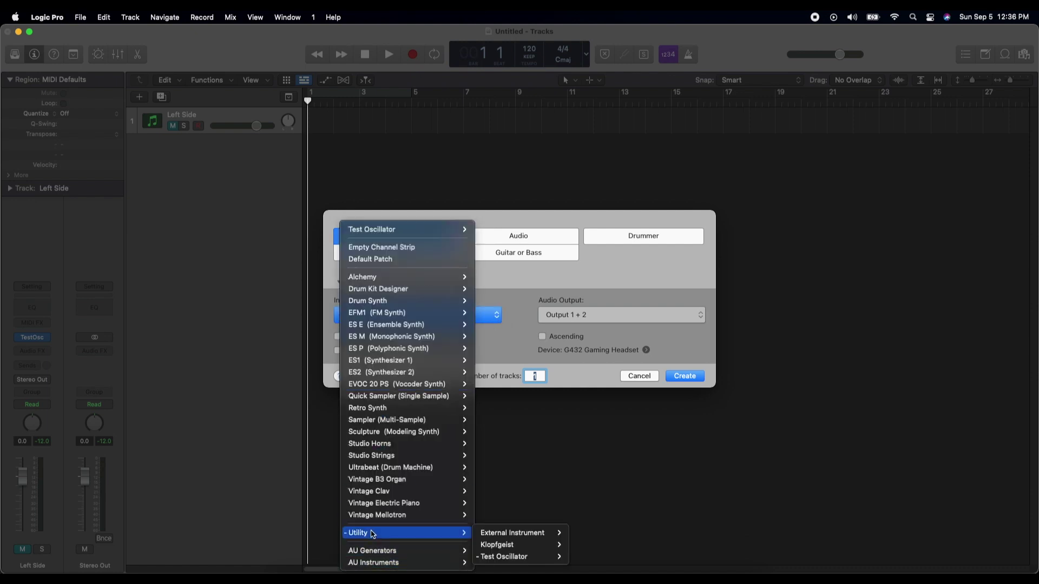
mouse_move(529, 559)
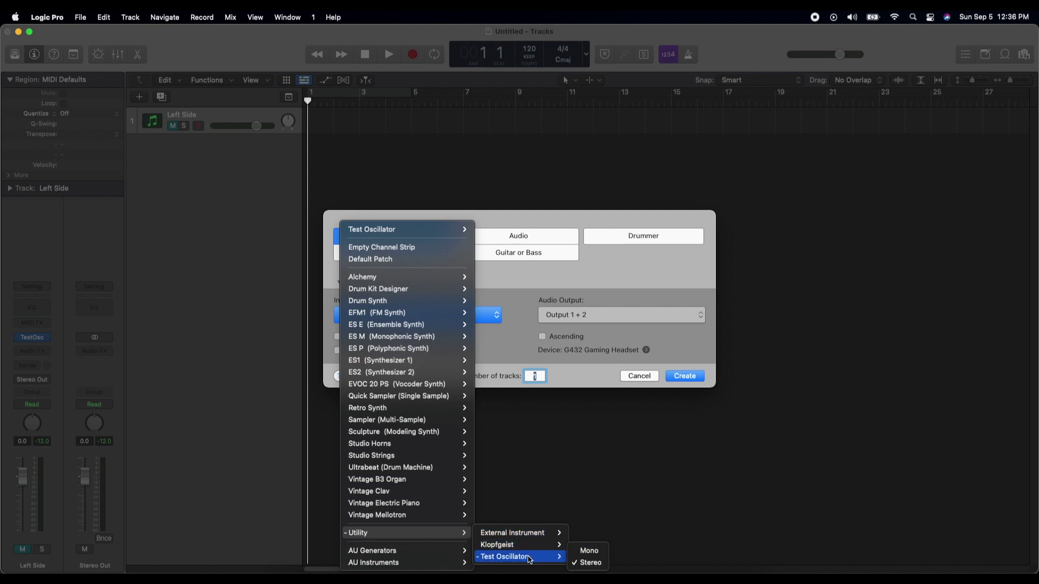
left_click(590, 562)
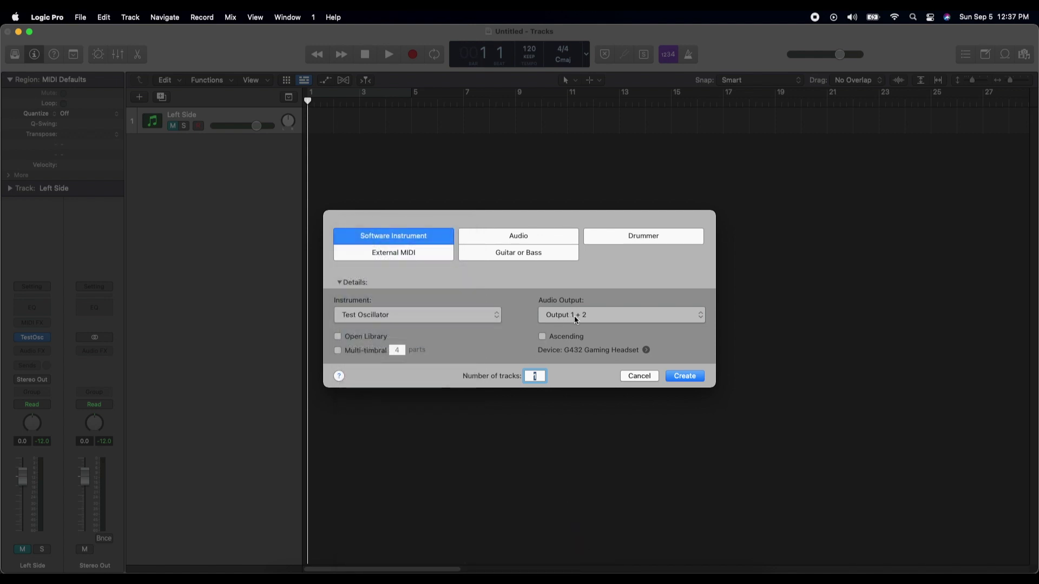
left_click(685, 376)
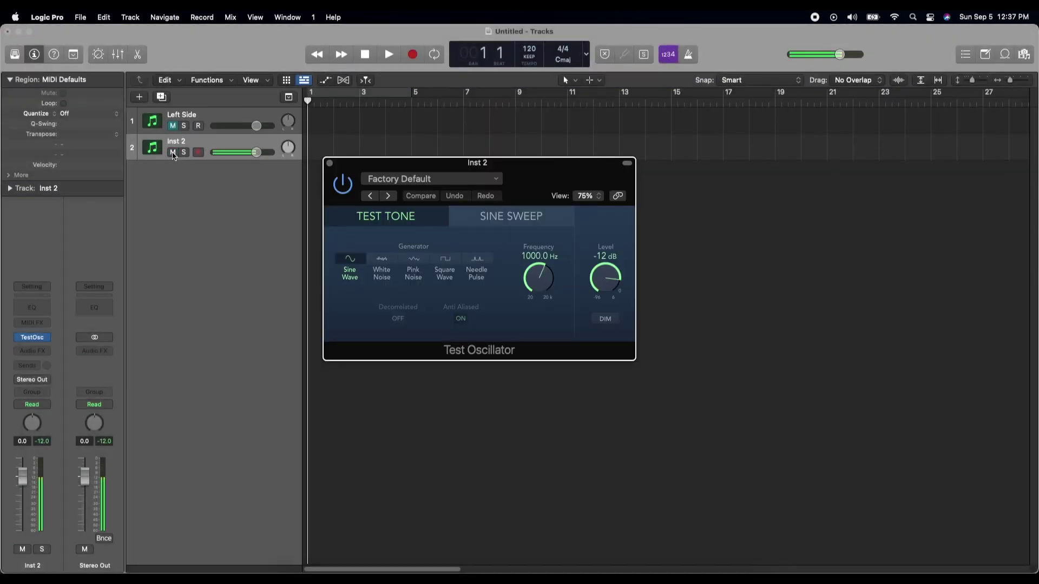
left_click(173, 153)
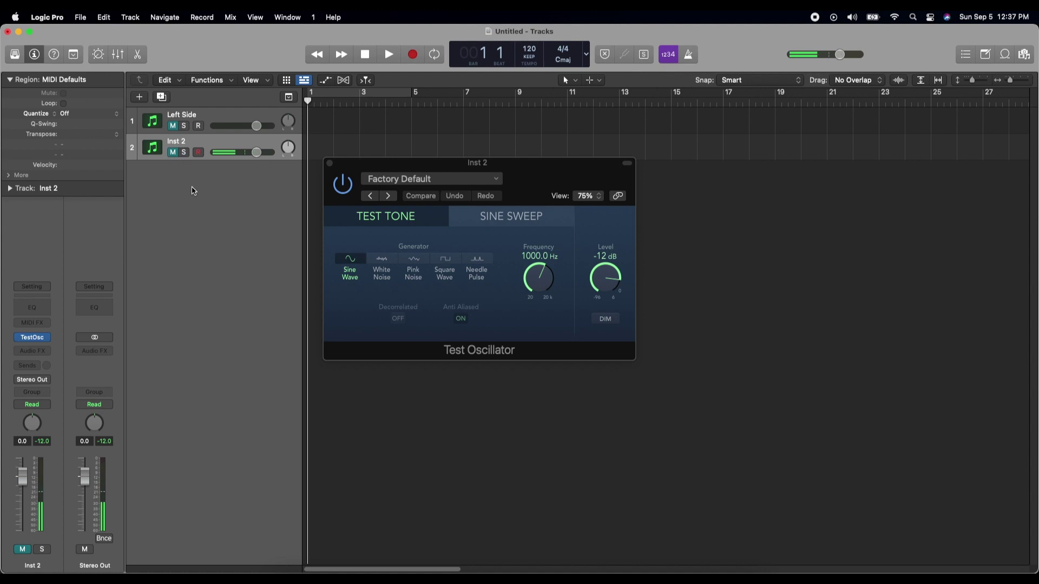
Name Inst 2 'Right Side', then drag the pan knobs to -64 (Left Side) and +63 (Right Side).
right_click(180, 146)
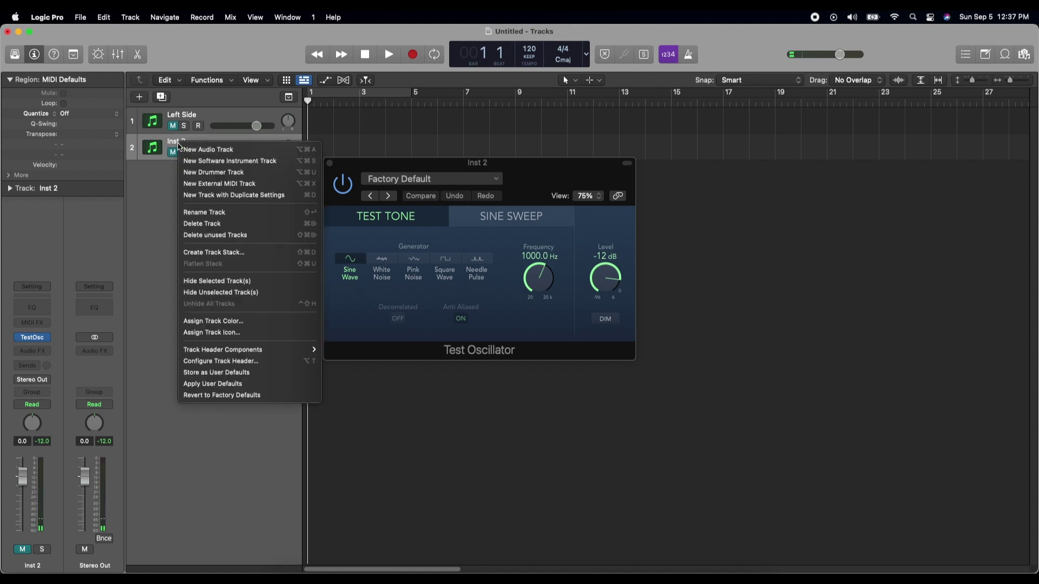
left_click(228, 212)
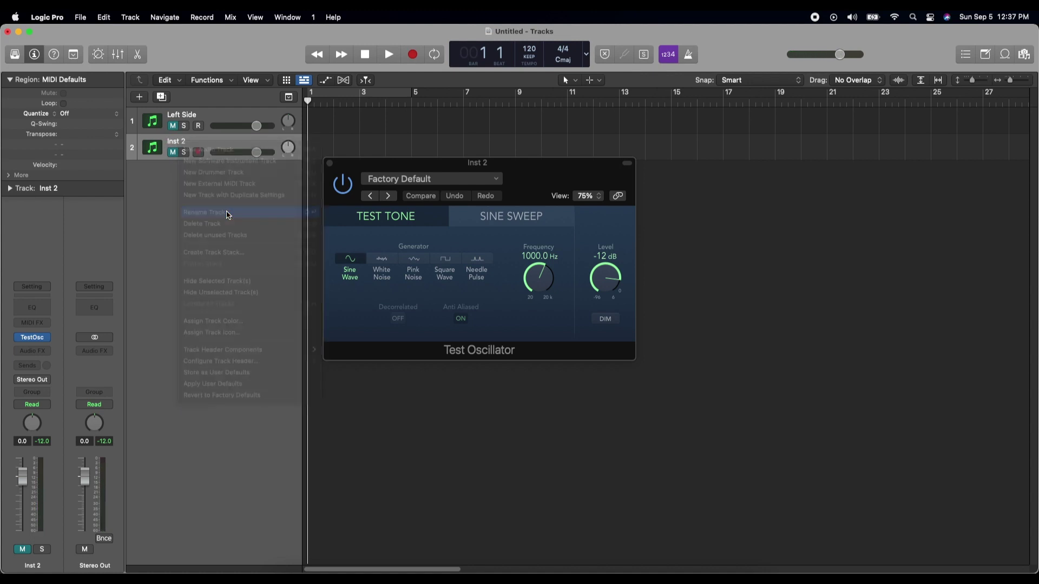
type("Right Side")
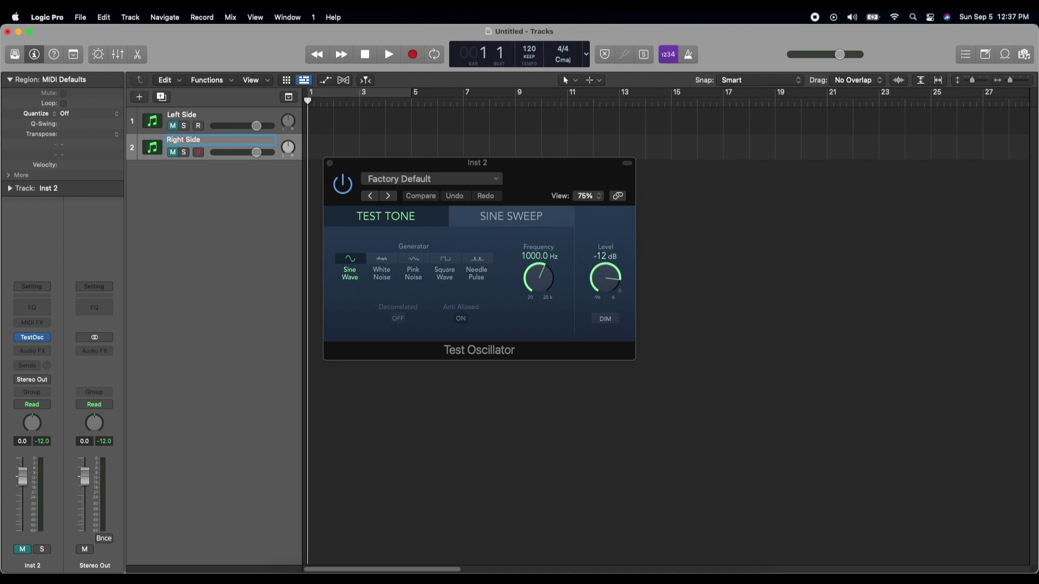
key("Return")
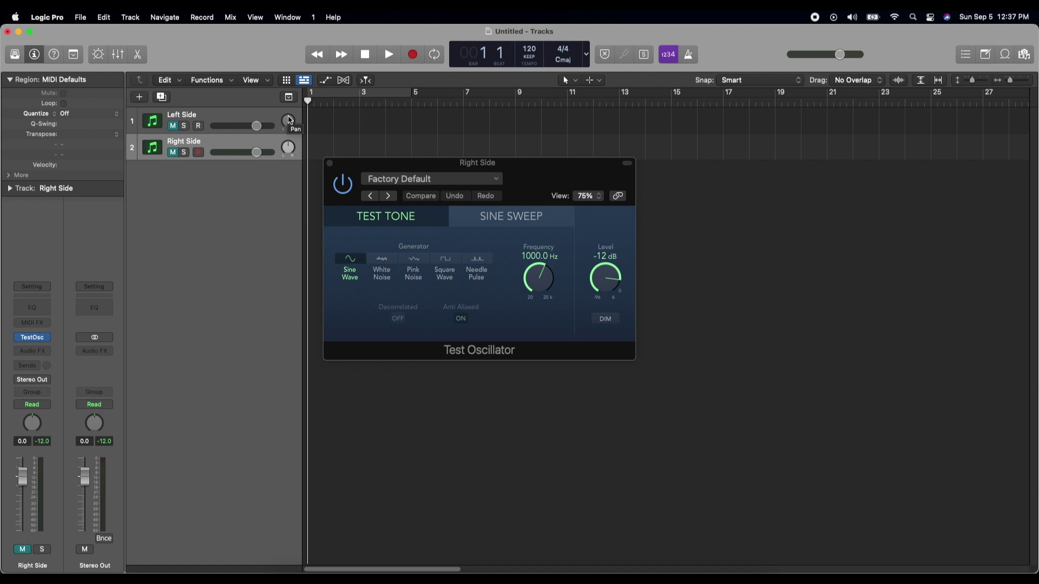
left_click_drag(288, 119, 285, 166)
left_click_drag(289, 146, 320, 87)
Select Left Side and open only its Test Oscillator plug-in window.
left_click(225, 119)
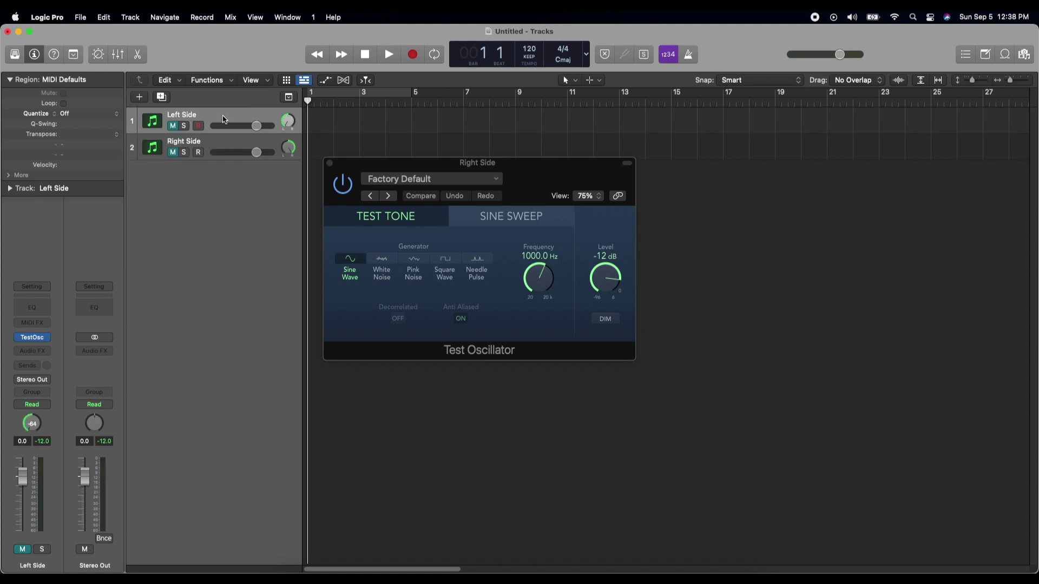
left_click(225, 116)
left_click(36, 340)
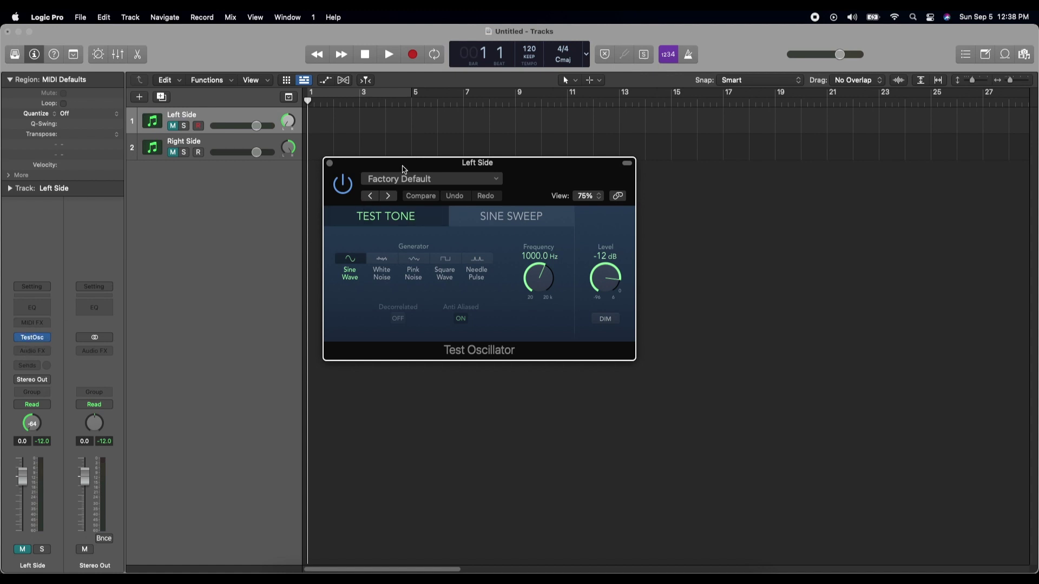
mouse_move(403, 167)
left_mouse_down()
mouse_move(392, 300)
mouse_move(408, 348)
mouse_move(402, 183)
left_mouse_up()
left_click(331, 163)
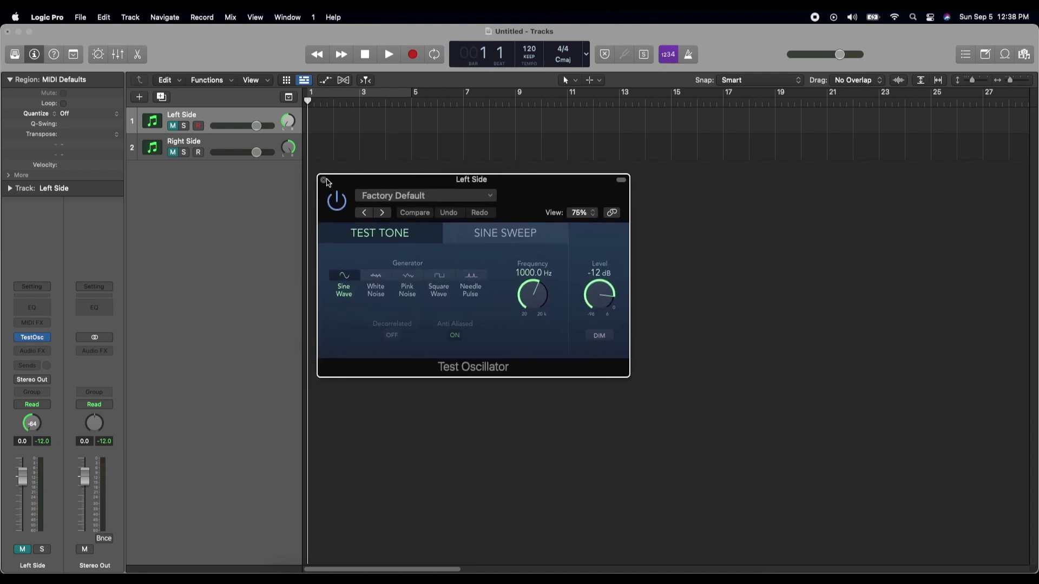
left_click(324, 181)
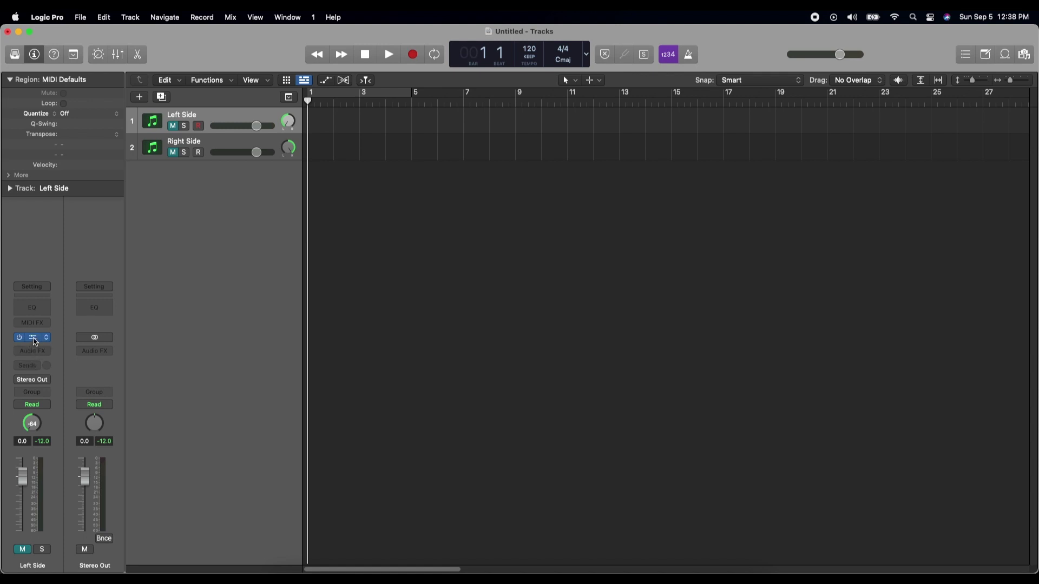
left_click(33, 338)
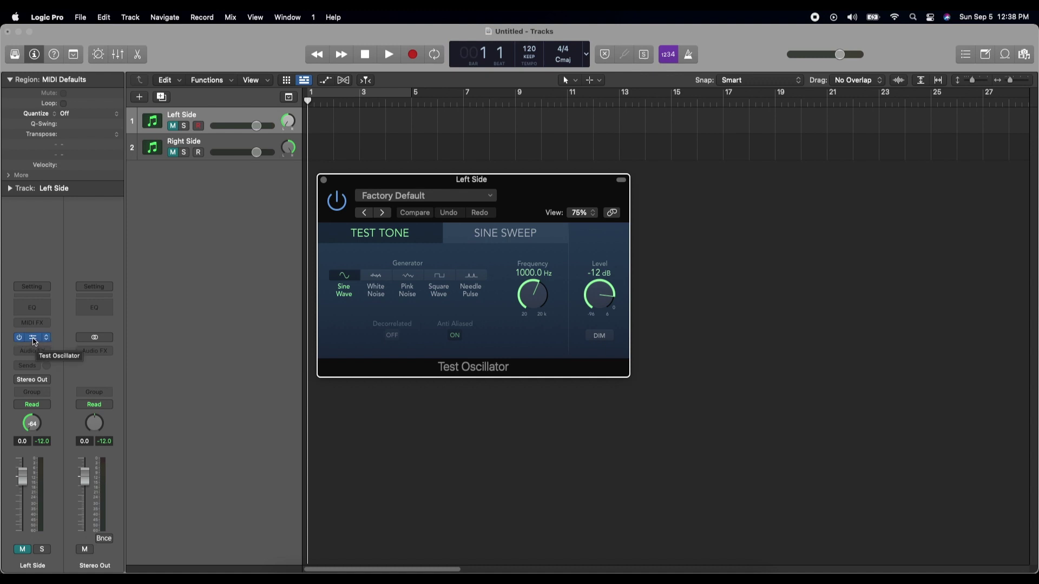
mouse_move(545, 193)
left_mouse_down()
mouse_move(539, 165)
mouse_move(543, 186)
left_mouse_up()
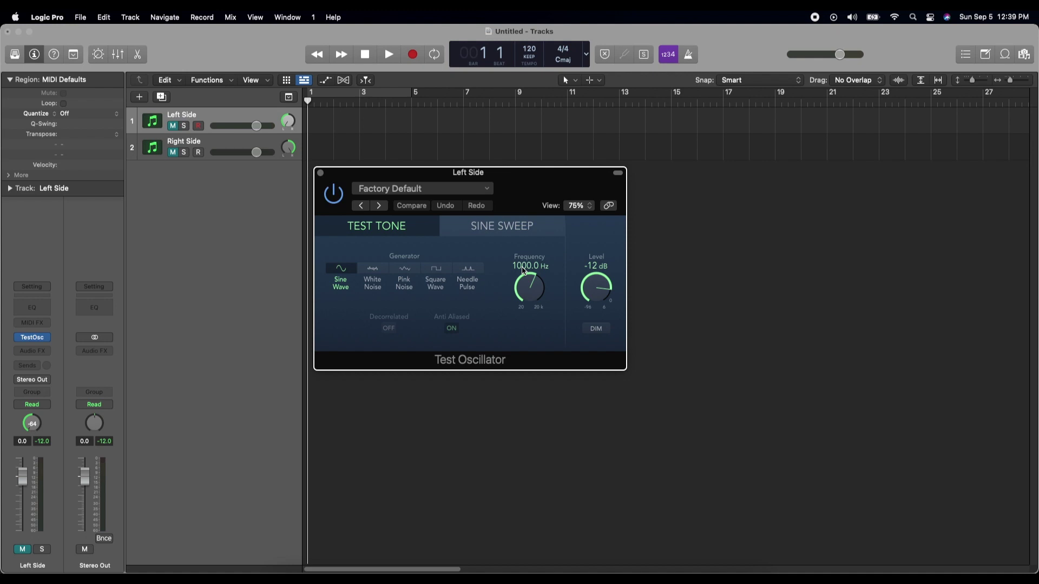
Set the Left Side oscillator's frequency to 122 Hz.
double_click(523, 267)
type("122")
key("Return")
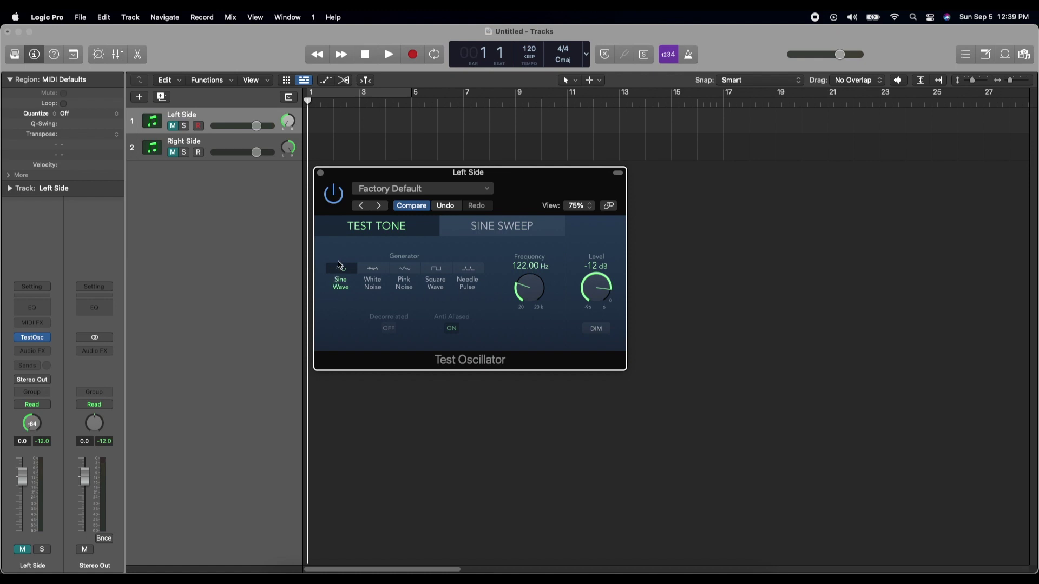
Open Right Side's Test Oscillator beside Left Side's and set its frequency to 126 Hz.
left_click(220, 144)
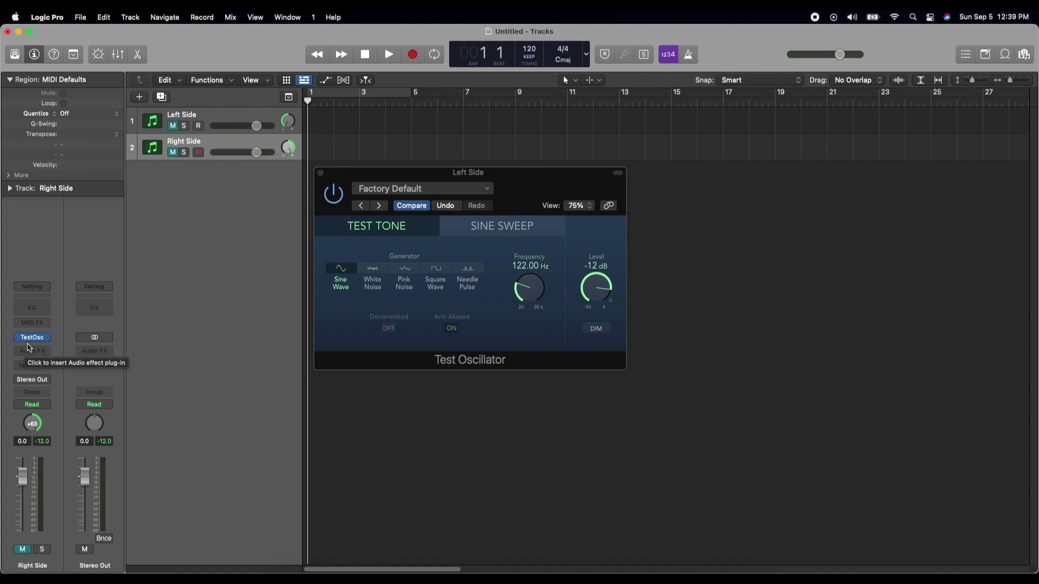
mouse_move(33, 342)
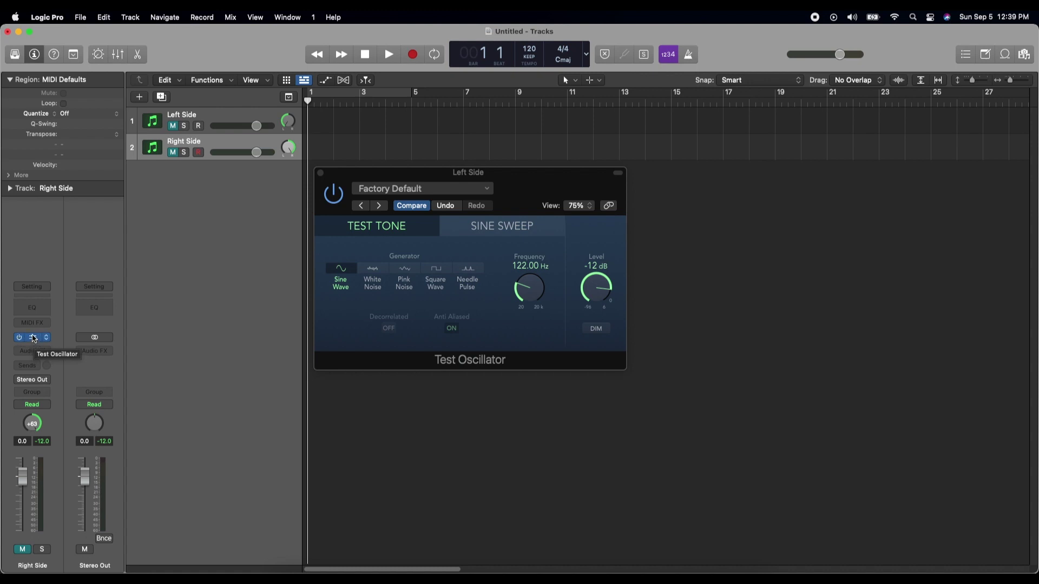
left_click(34, 339)
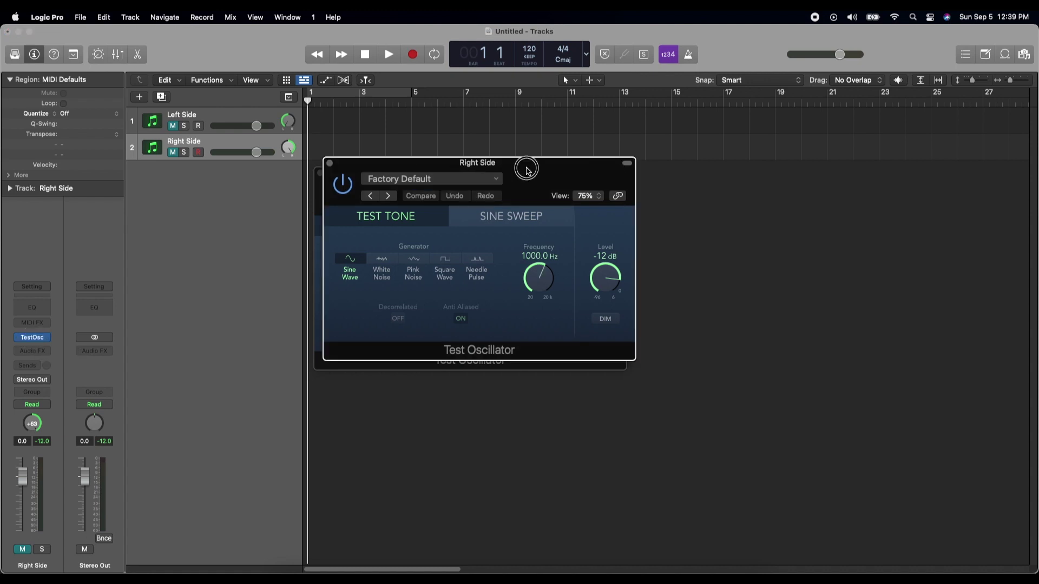
left_click_drag(527, 171, 834, 180)
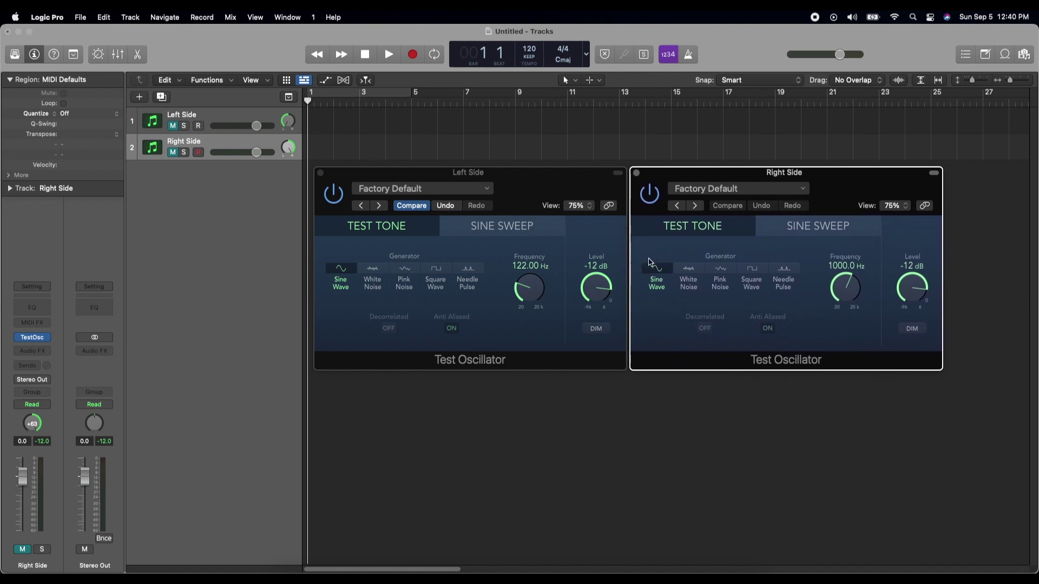
double_click(836, 266)
type("126")
key("Return")
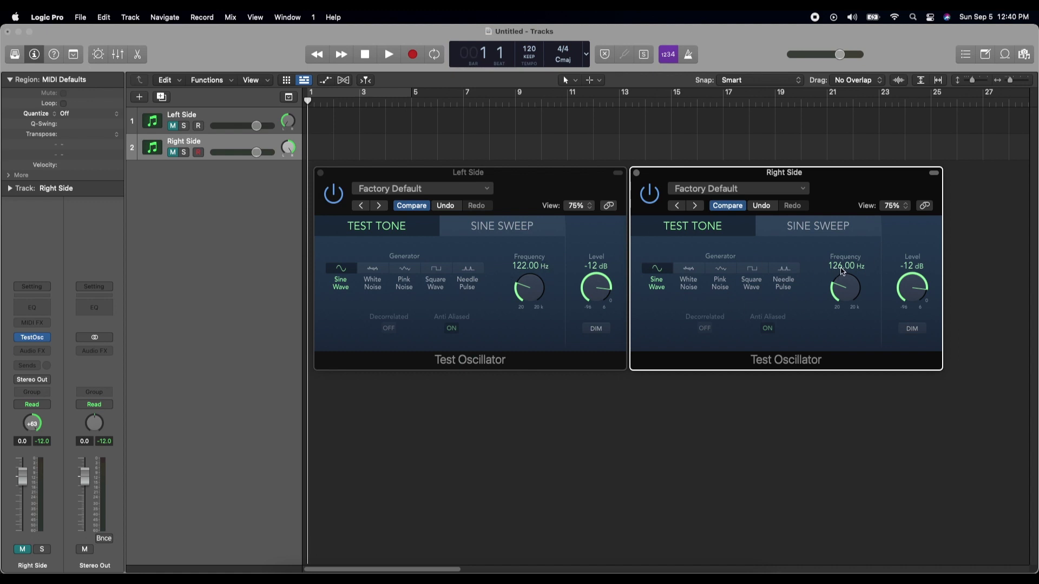
Insert a Metering > MultiMeter > Stereo plug-in on the Stereo Out channel.
left_click(98, 298)
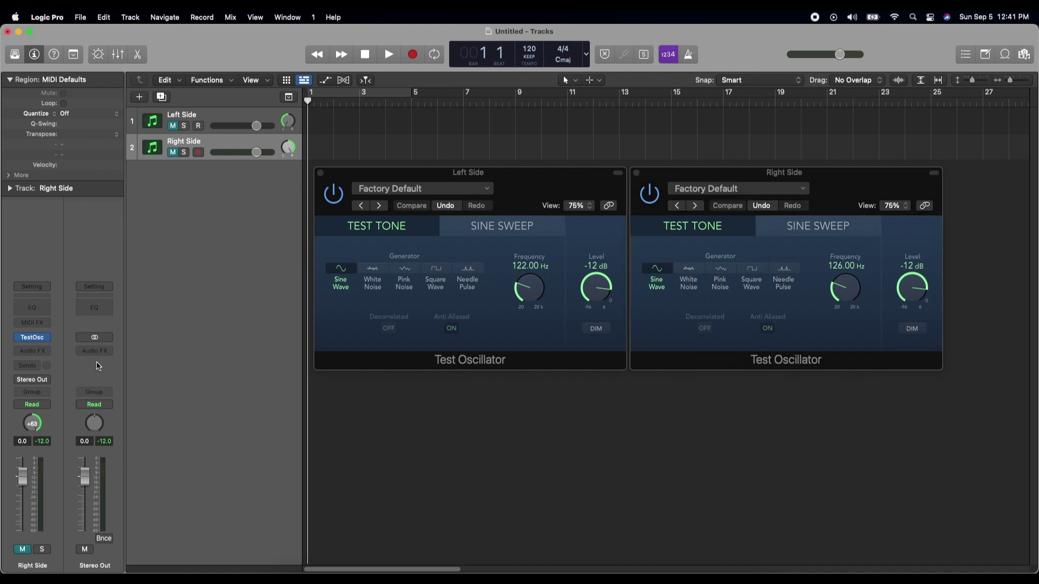
left_click(96, 352)
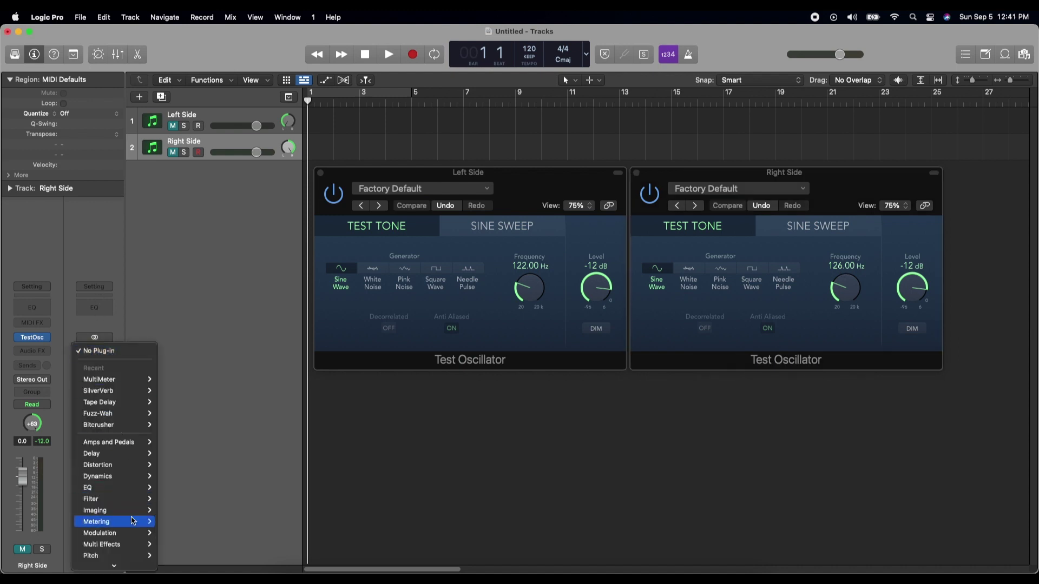
mouse_move(132, 521)
mouse_move(191, 557)
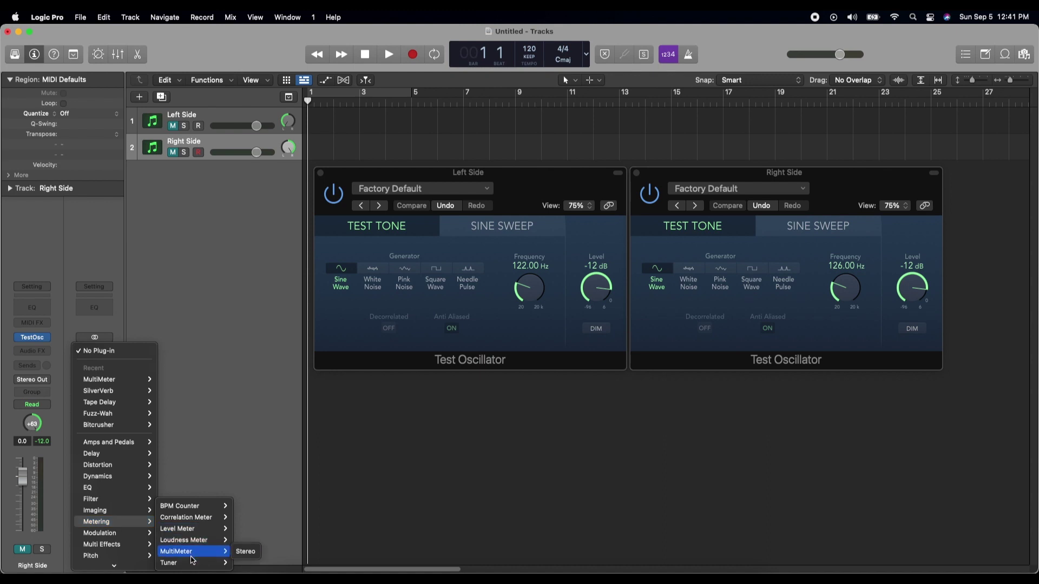
left_click(245, 551)
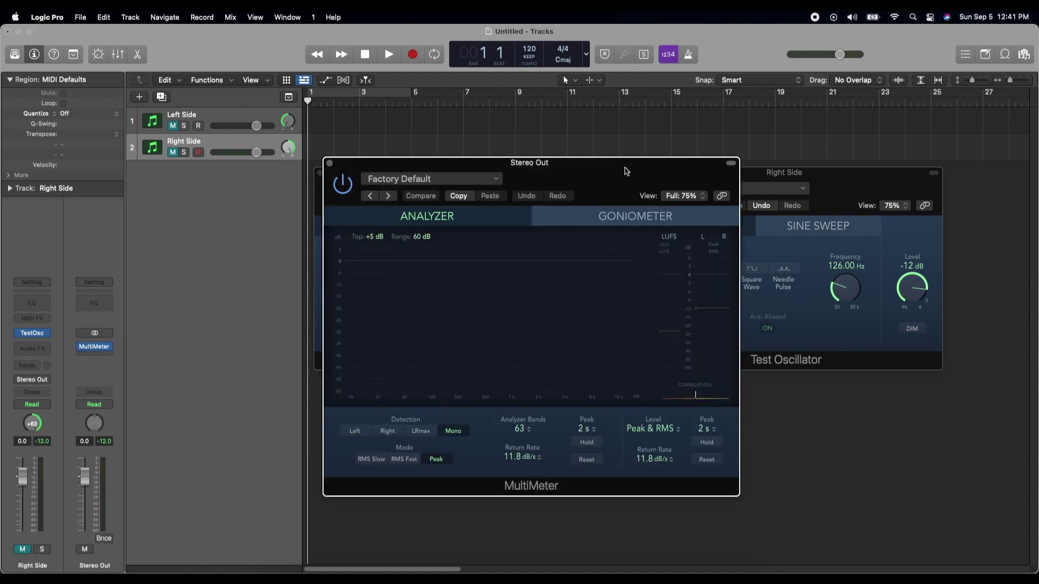
Stack the two oscillator windows on the left with the MultiMeter beside them.
left_click_drag(625, 170, 885, 218)
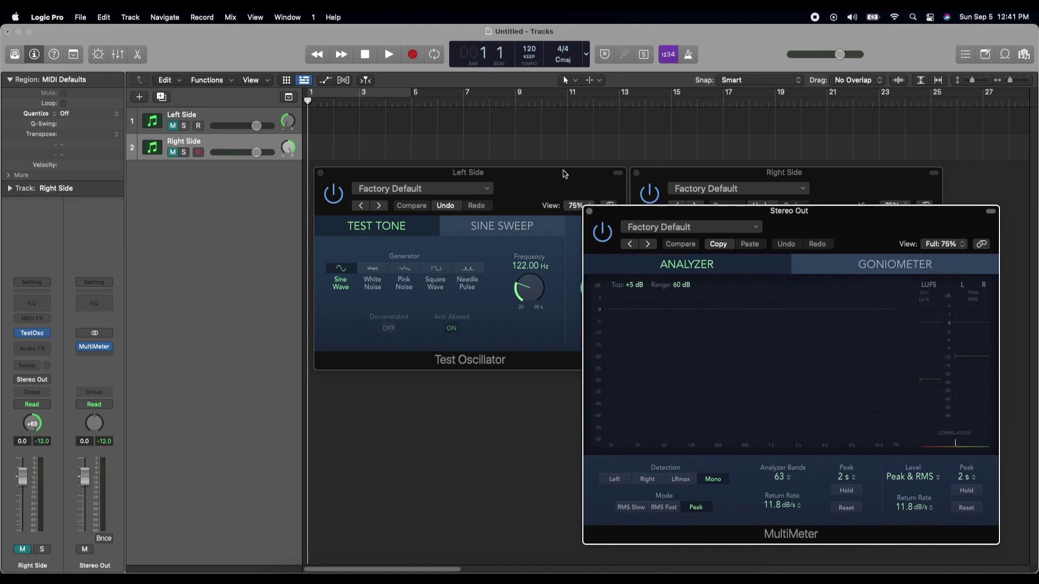
left_click_drag(563, 172, 393, 169)
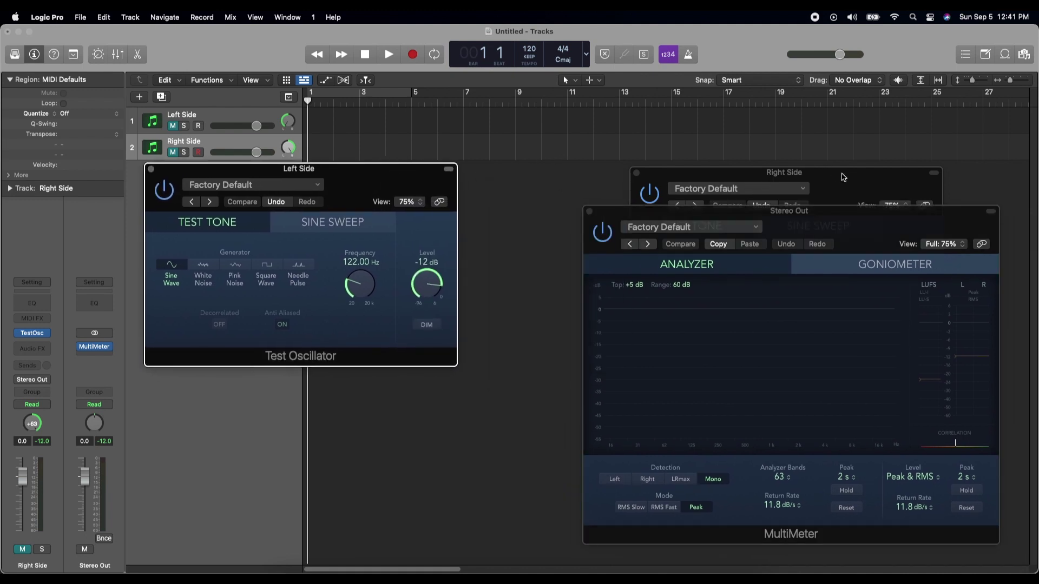
left_click_drag(844, 175, 357, 374)
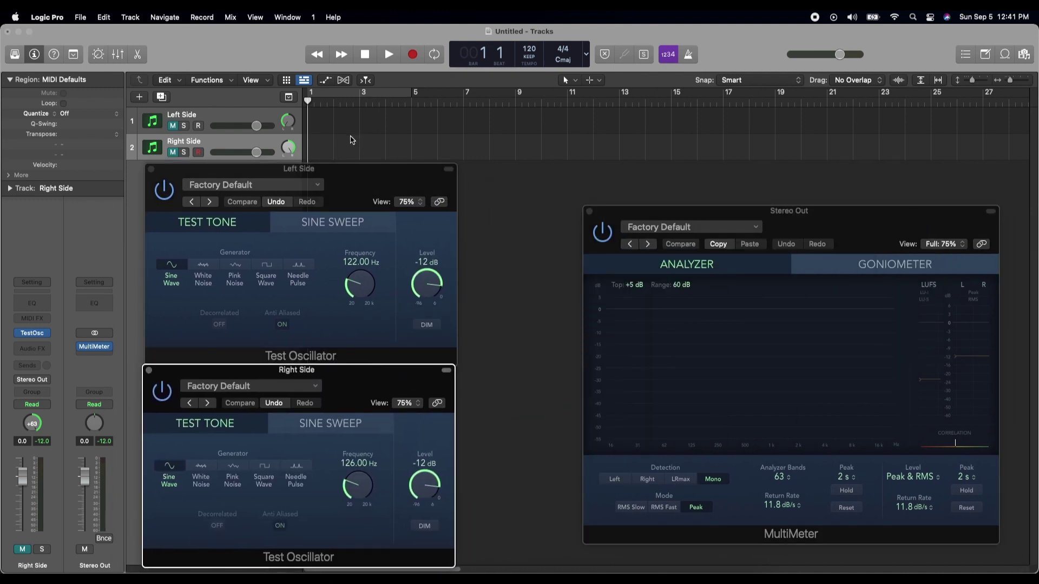
left_click_drag(354, 174, 340, 171)
left_click_drag(349, 379, 338, 378)
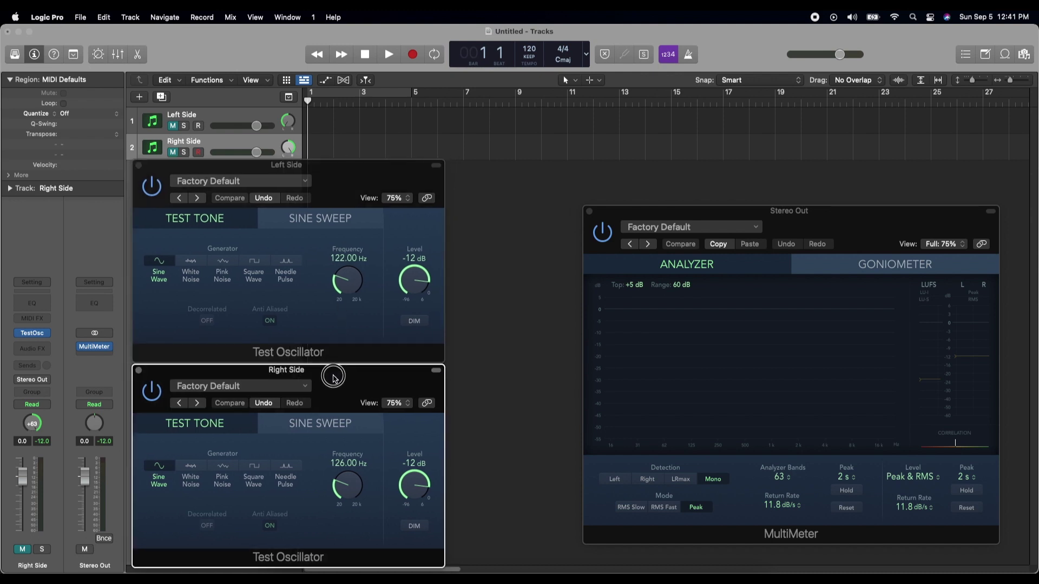
left_click_drag(850, 217, 712, 170)
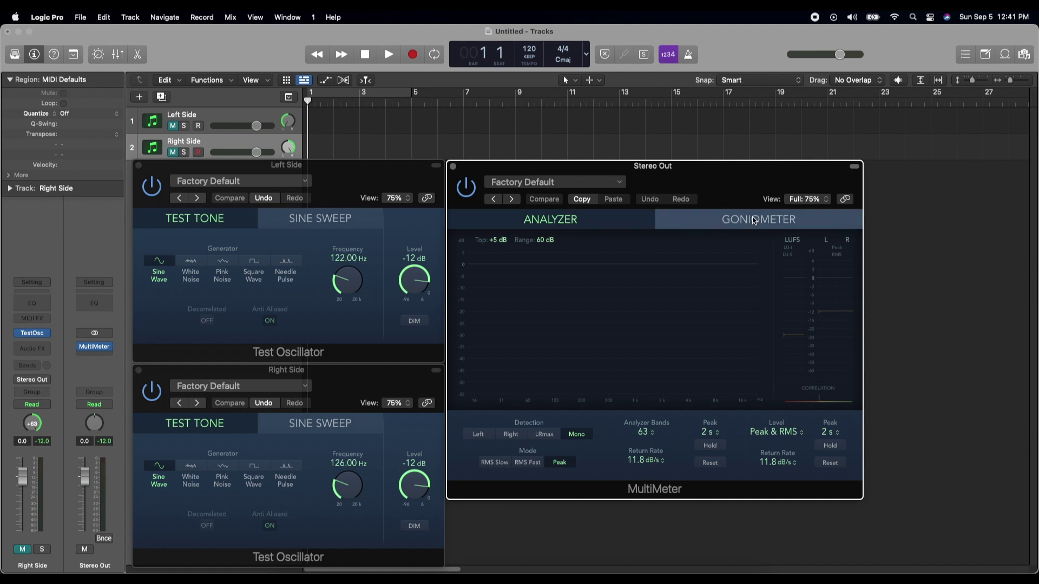
Unmute Right Side, switch the Stereo Out MultiMeter to Goniometer, and raise Auto Gain to 100 %.
left_click(172, 139)
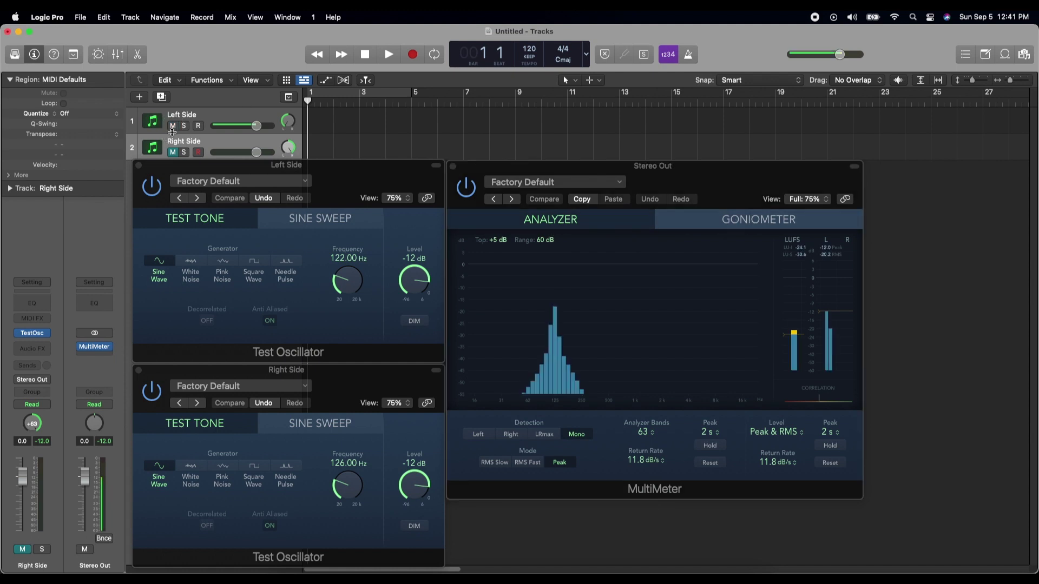
left_click(172, 152)
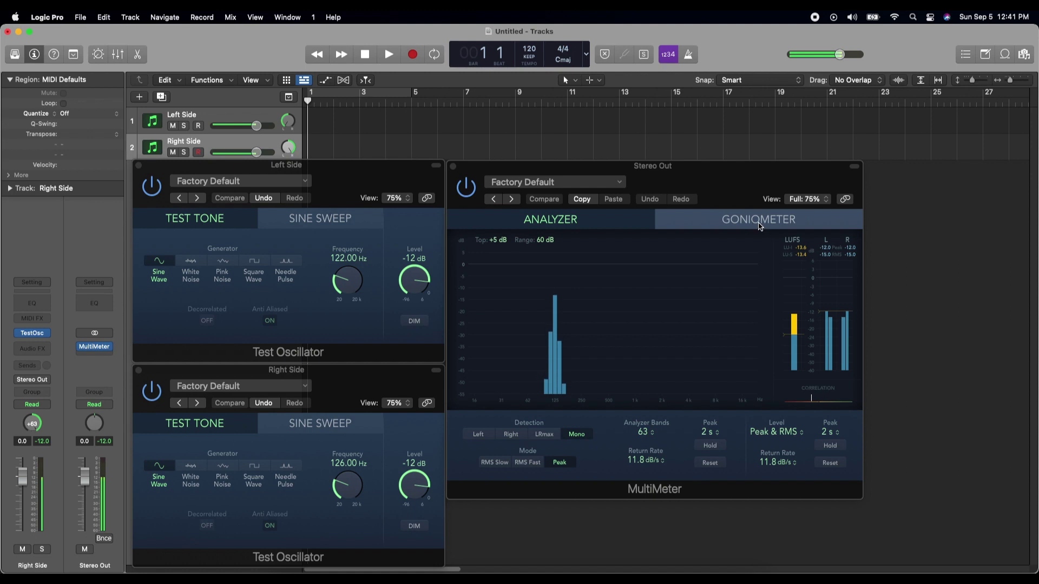
left_click(760, 227)
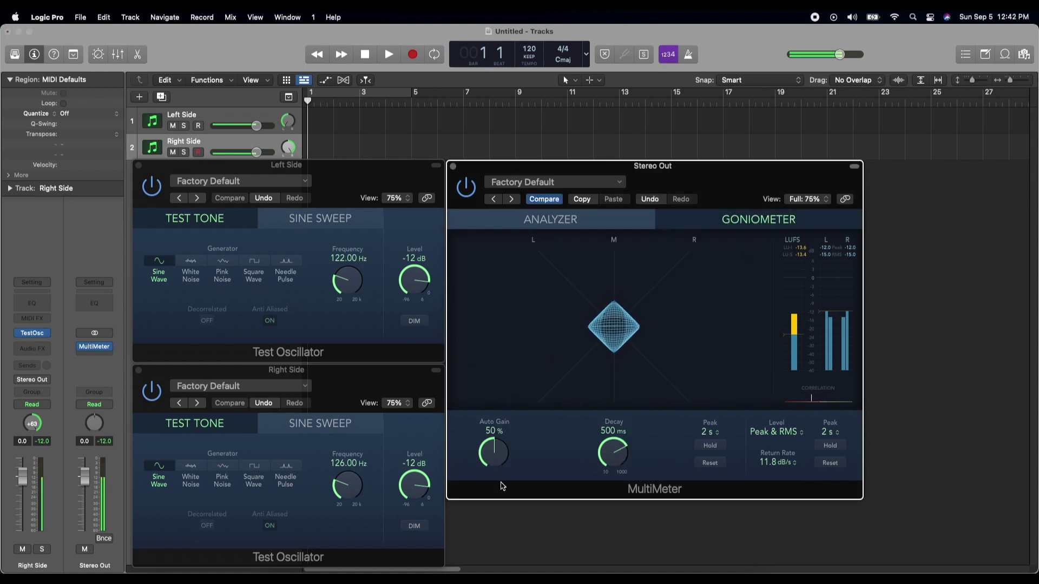
left_click_drag(493, 439, 544, 355)
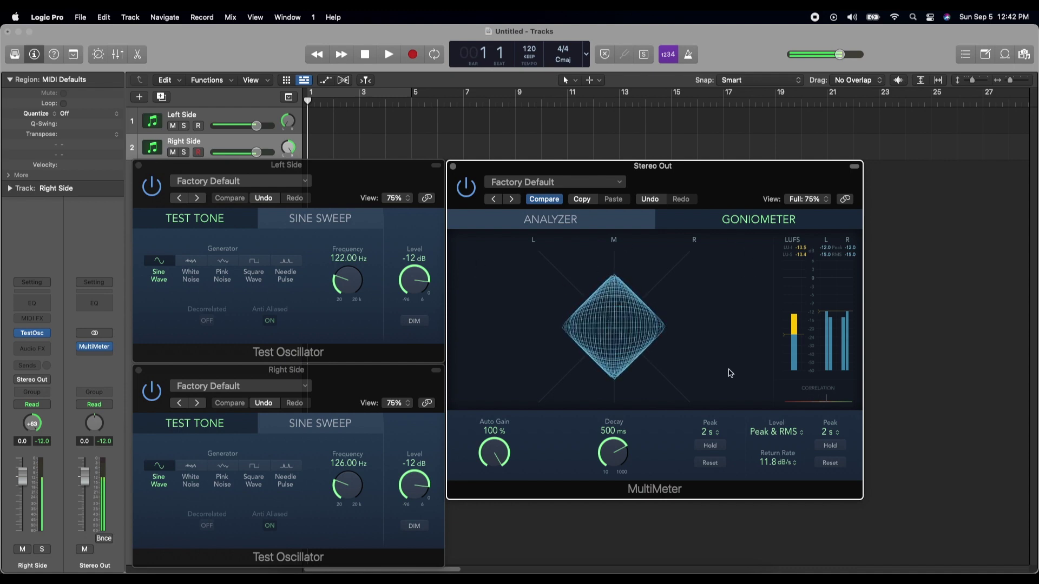
Open the project bounce dialog and keep PCM AIFF at 24 Bit, Interleaved, offline.
left_click(207, 56)
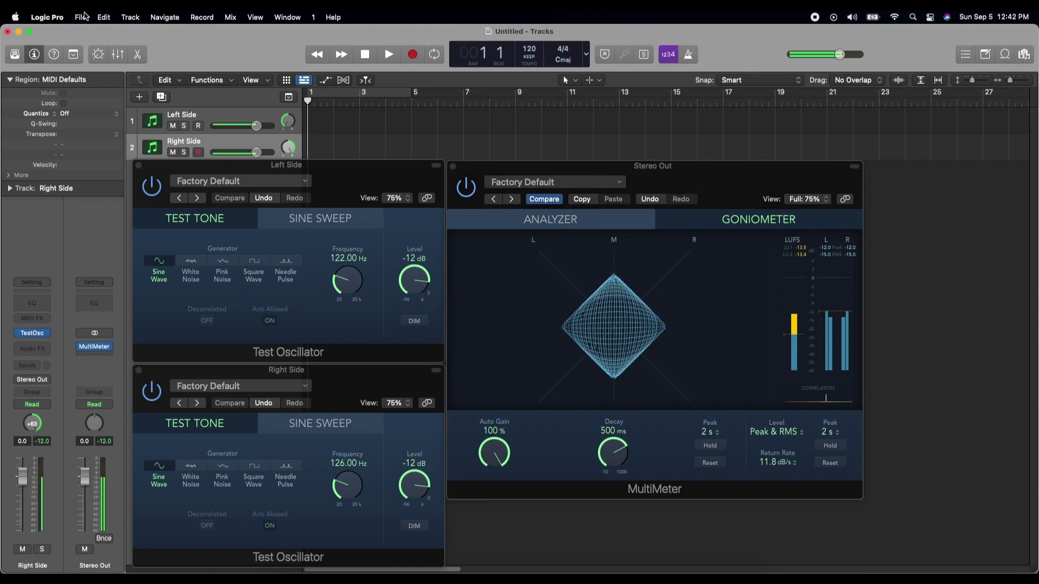
left_click(81, 18)
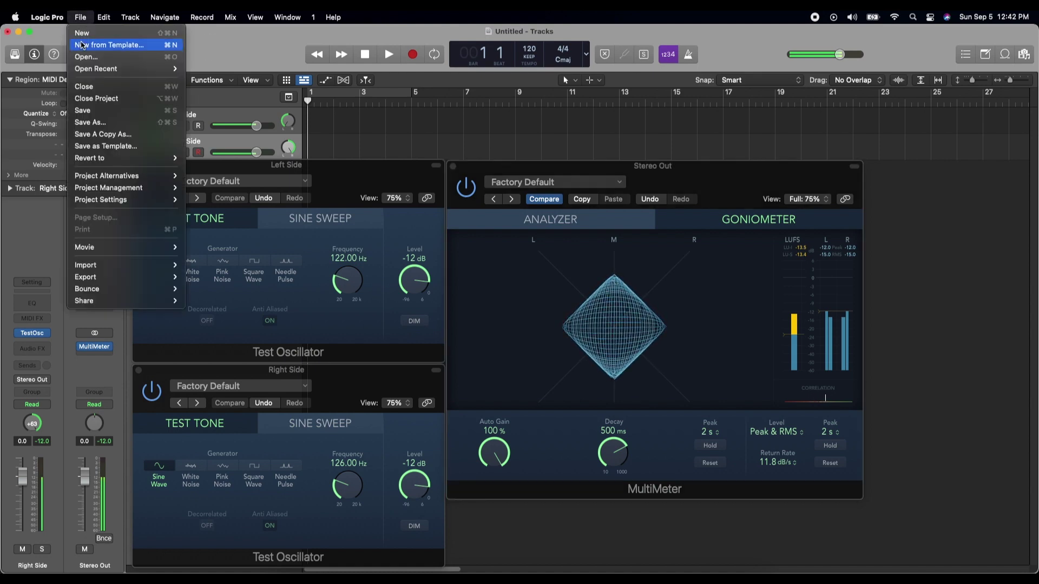
mouse_move(95, 290)
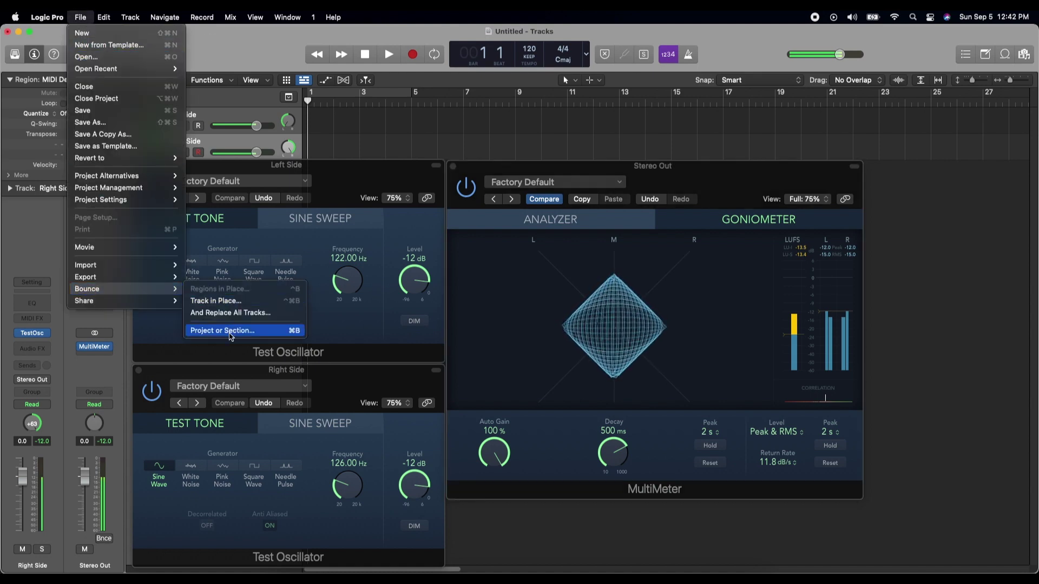
left_click(235, 336)
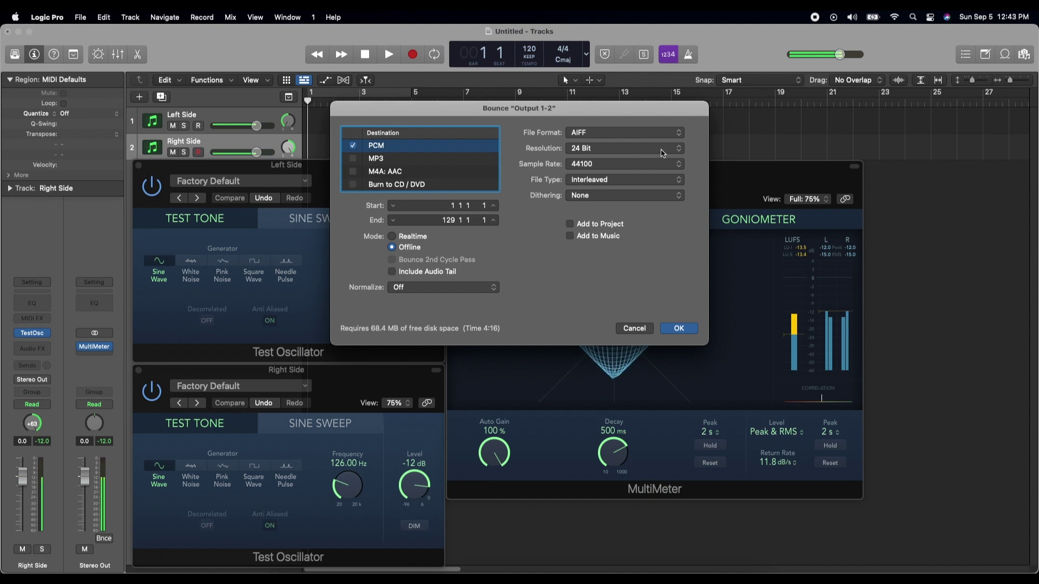
left_click(659, 149)
left_click(646, 151)
left_click(621, 181)
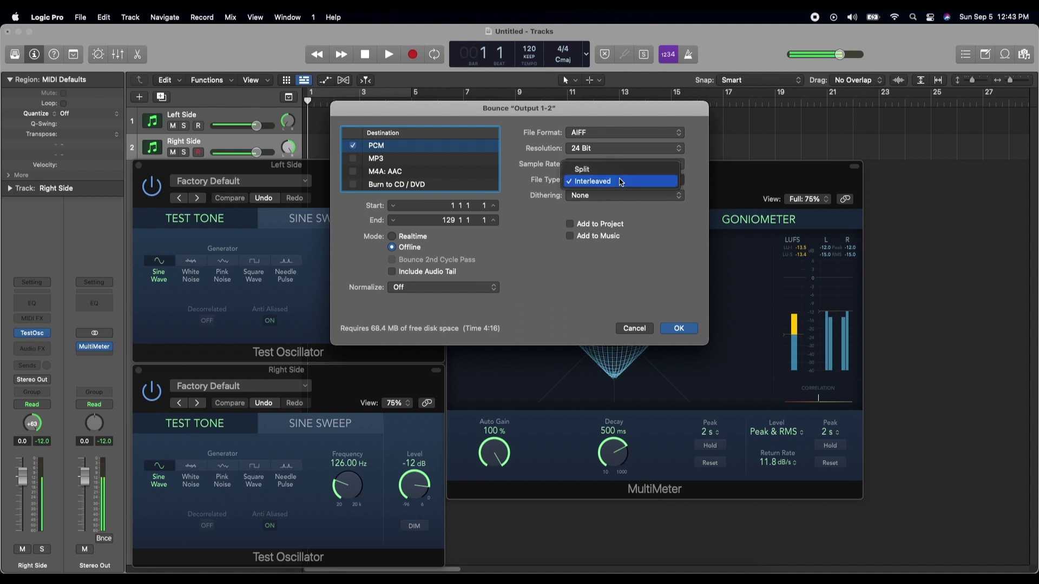
left_click(619, 181)
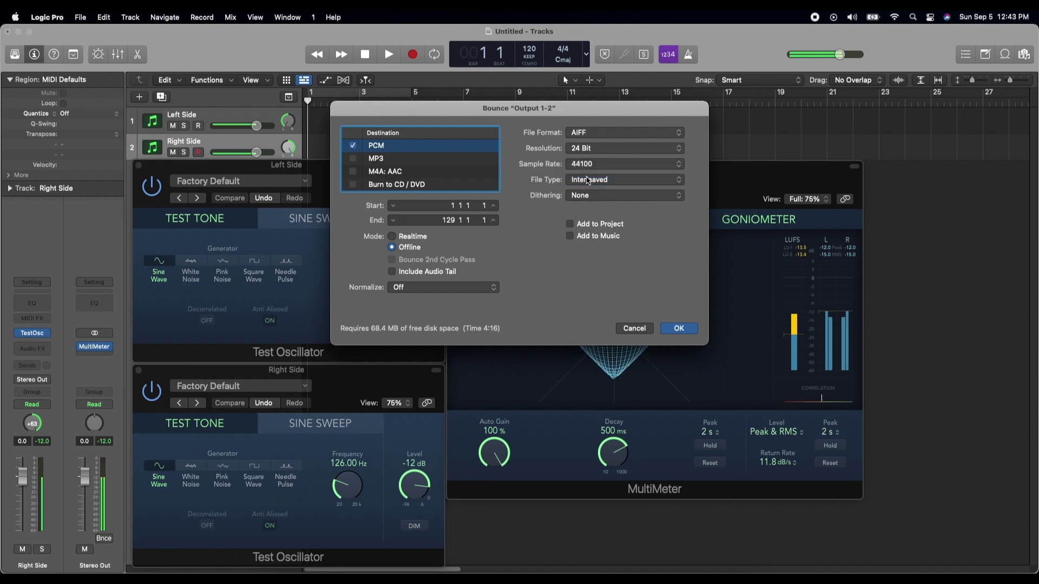
left_click(599, 182)
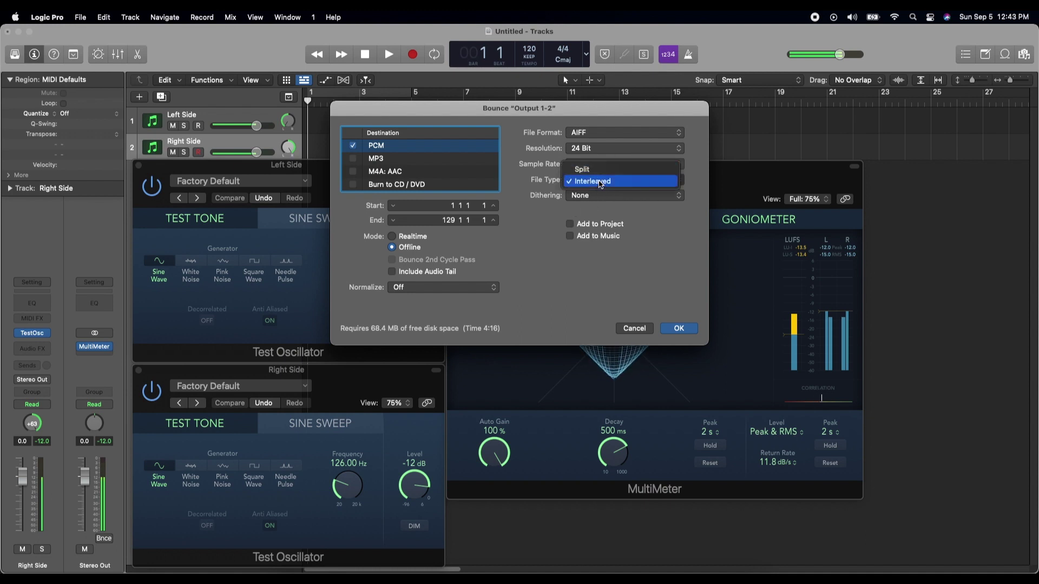
left_click(598, 182)
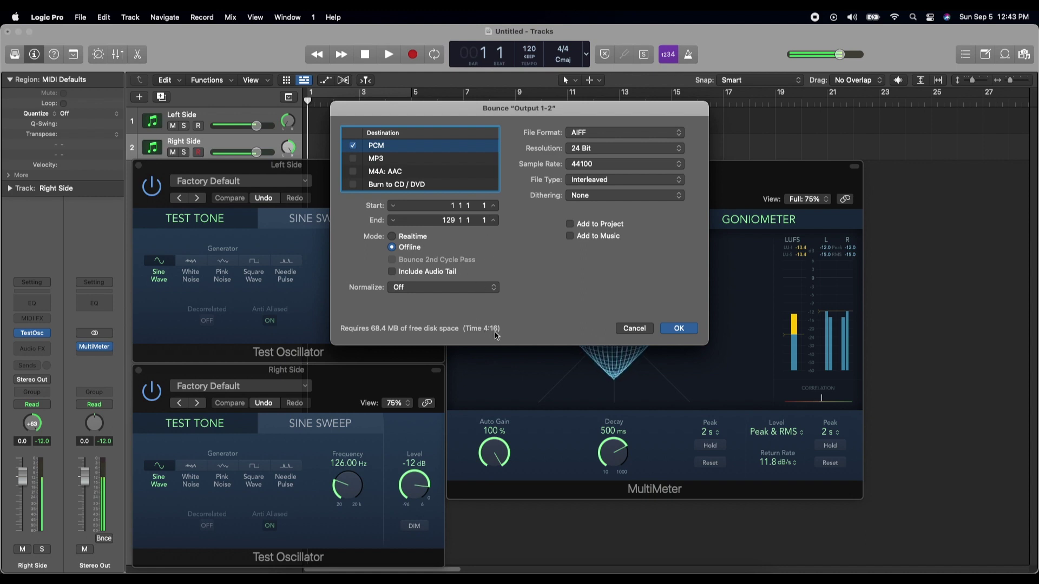
left_click(493, 221)
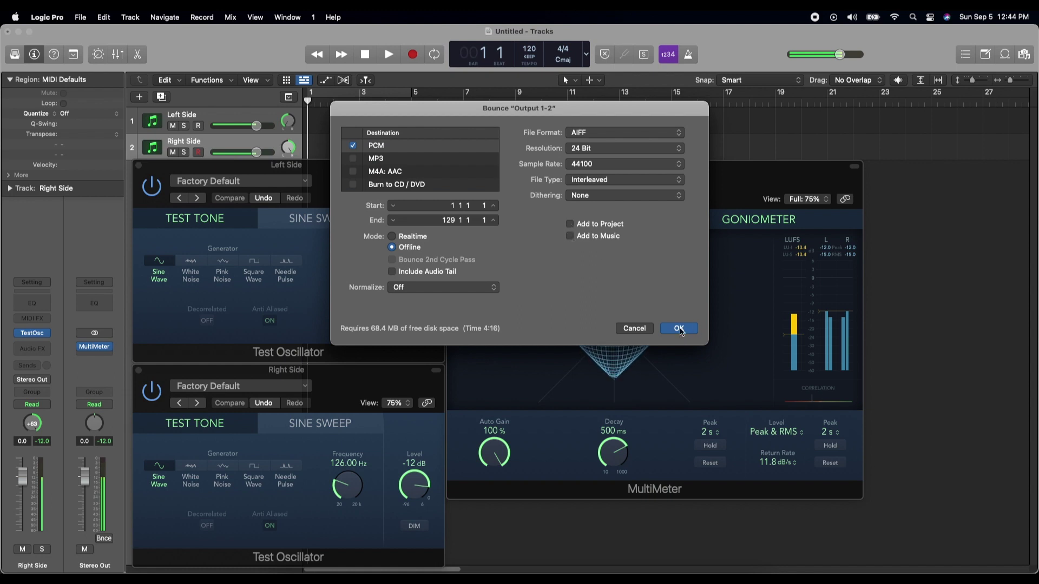
Bounce the project to the Bounces folder under the name '4Hz Binaural ESP Track'.
left_click(678, 328)
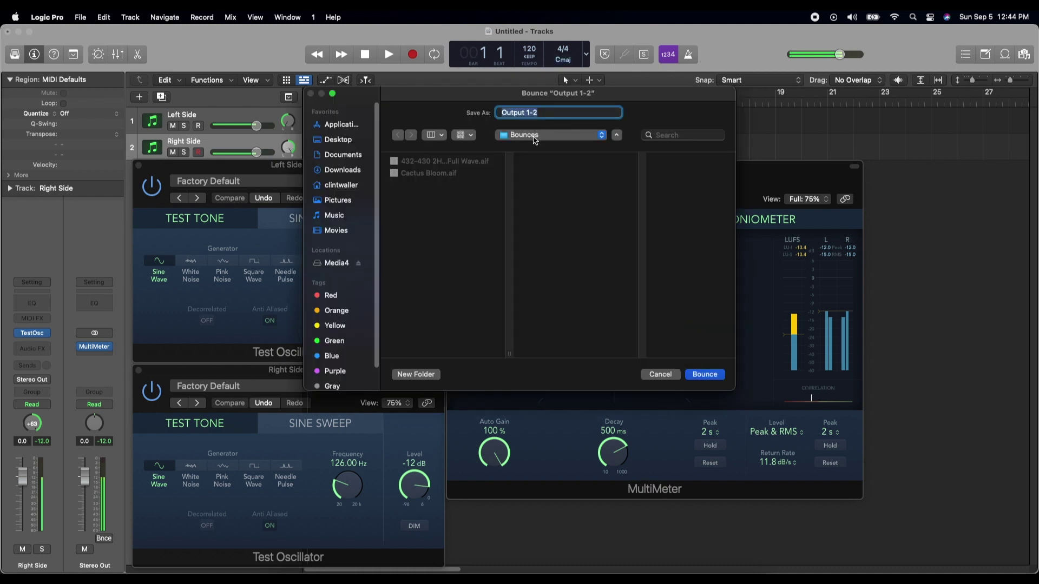
left_click(602, 139)
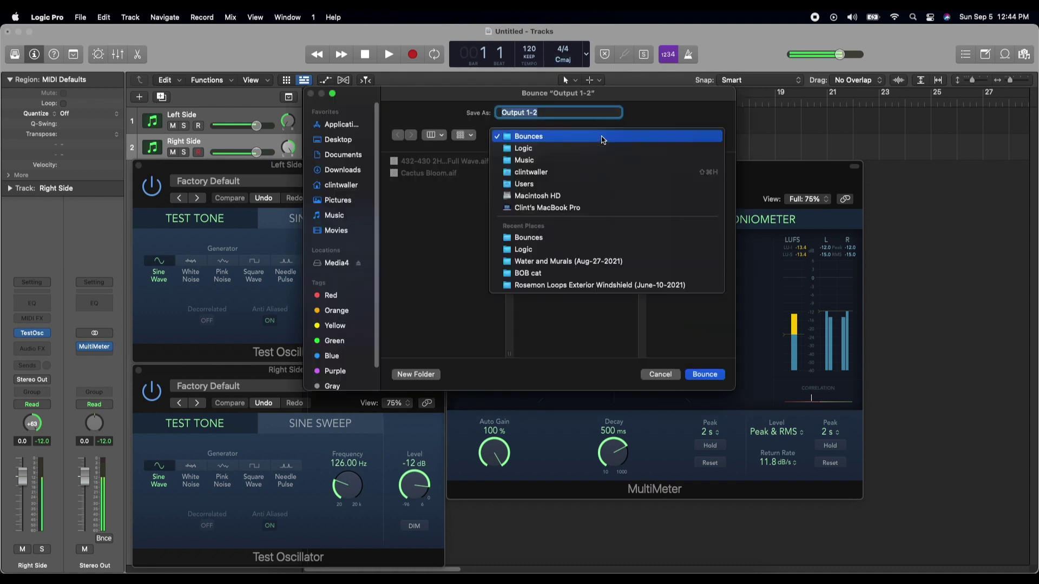
left_click(602, 139)
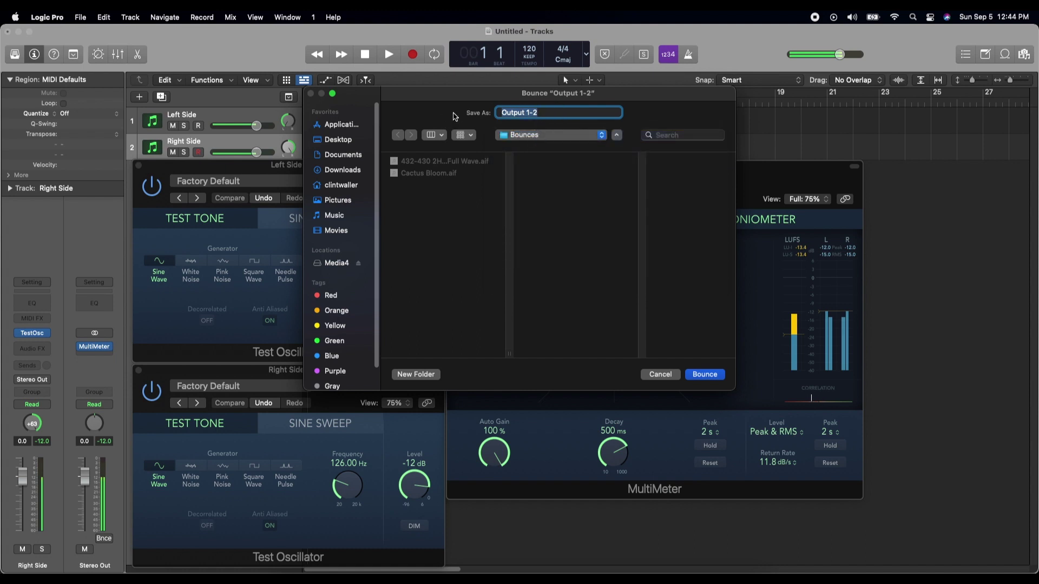
type("4Hz Binaural A")
key("BackSpace")
type("ESP Track")
left_click(712, 376)
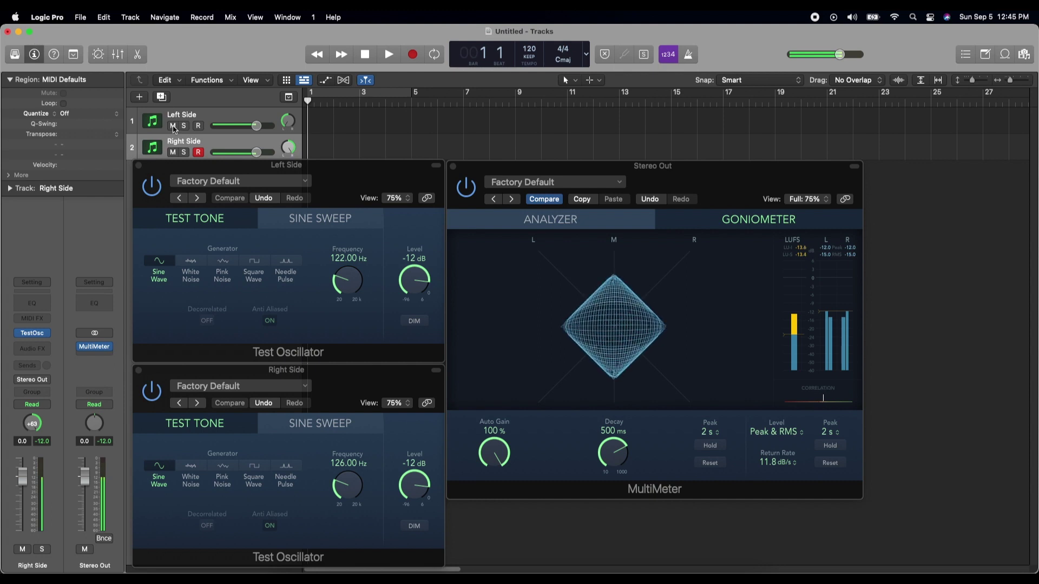
Mute the Left Side and Right Side tracks and minimize the project window.
left_click(173, 125)
left_click(173, 153)
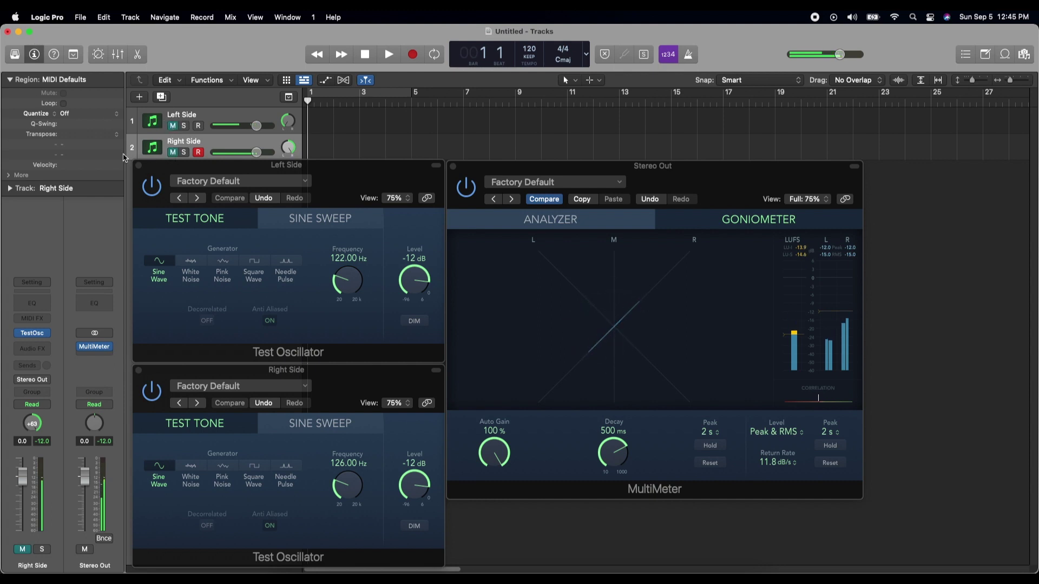
left_click(18, 32)
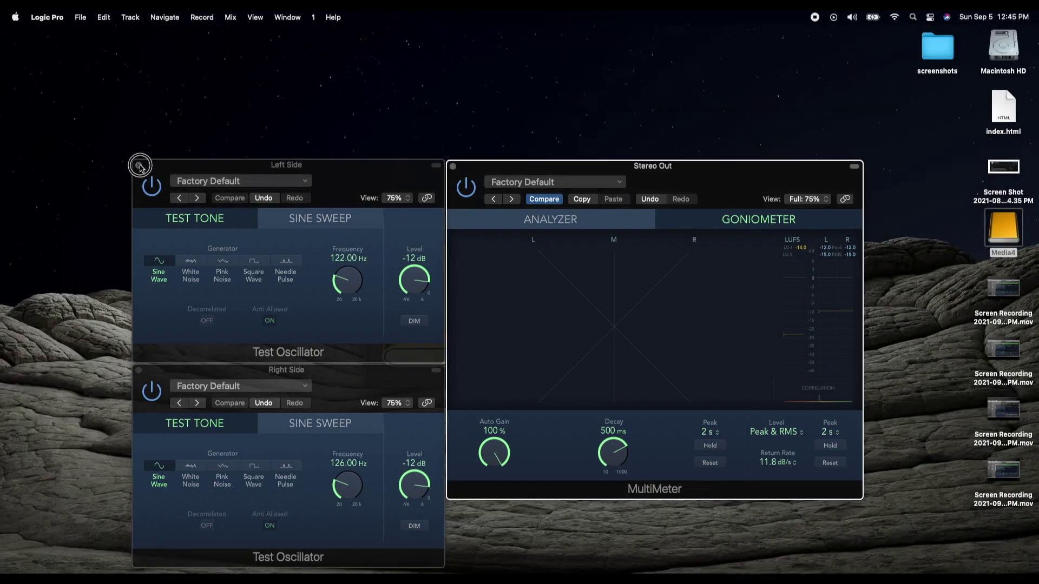
Close both oscillator windows, the Stereo Out meter and the Media4 info window.
left_click(139, 166)
left_click(138, 371)
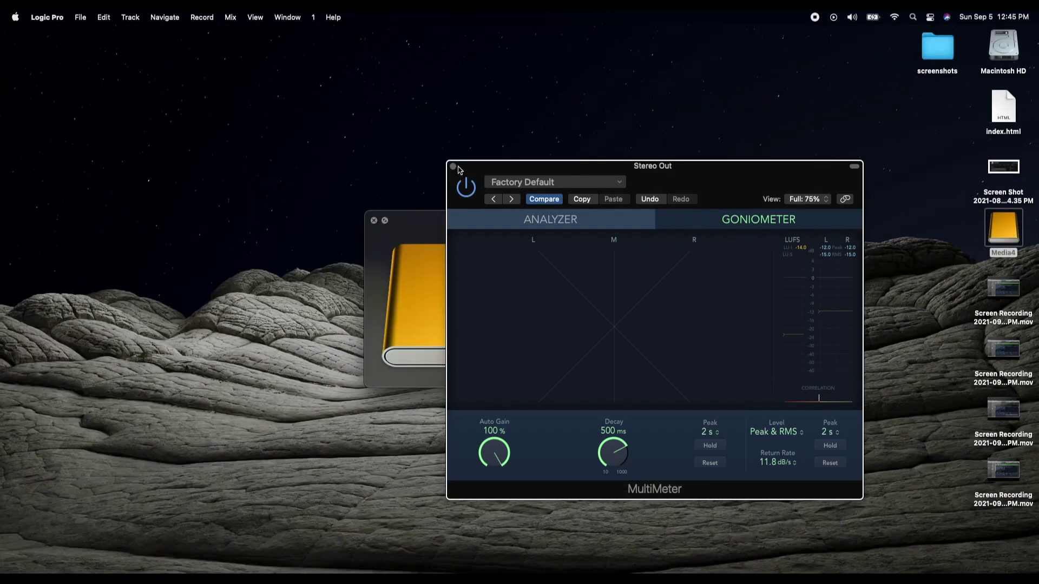
left_click(452, 166)
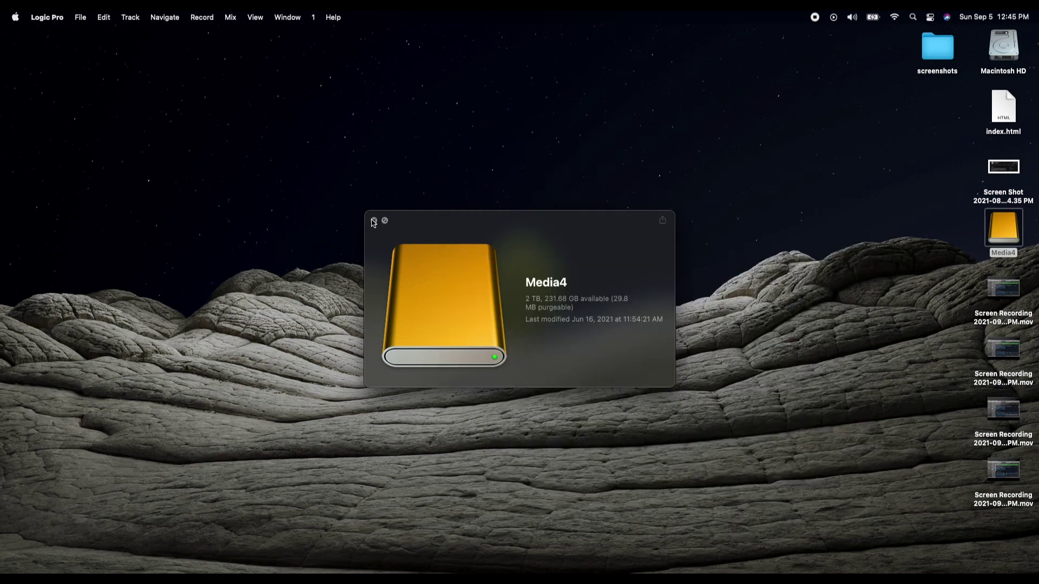
left_click(373, 221)
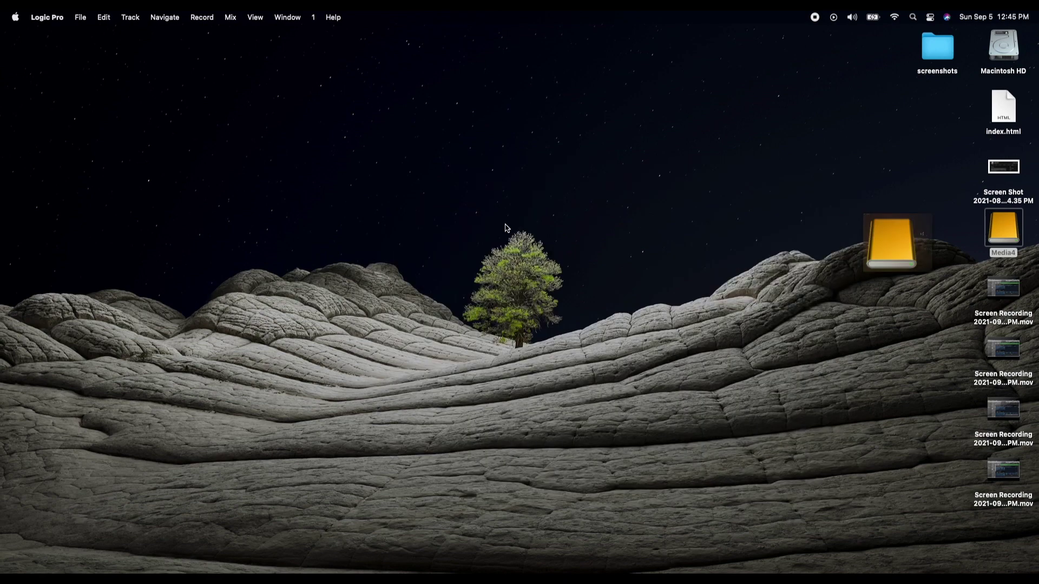
Browse Macintosh HD > Users > Music > Logic > Bounces and select '4Hz Binaural ESP Track.aif'.
double_click(1008, 43)
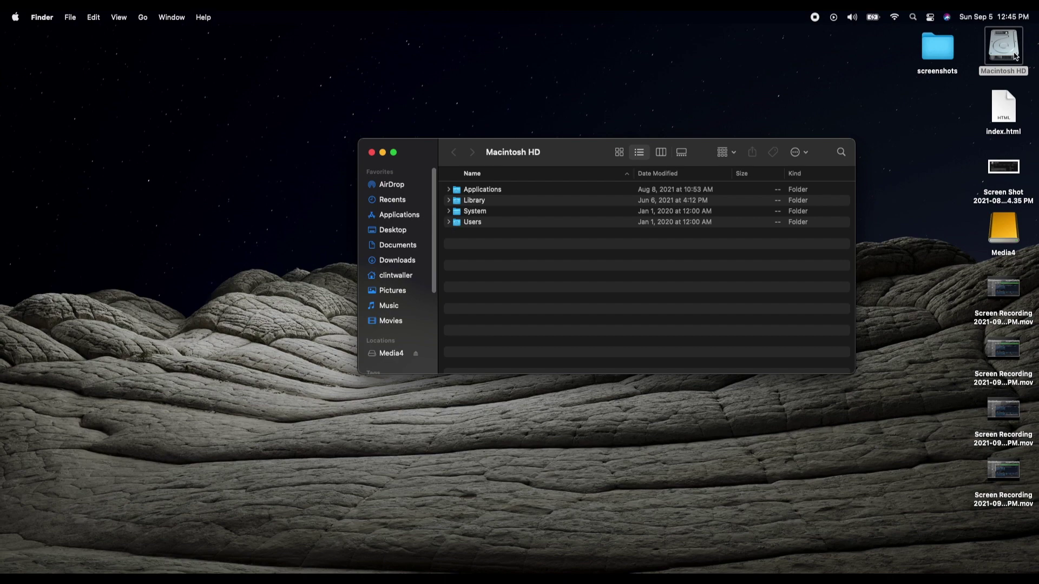
double_click(471, 222)
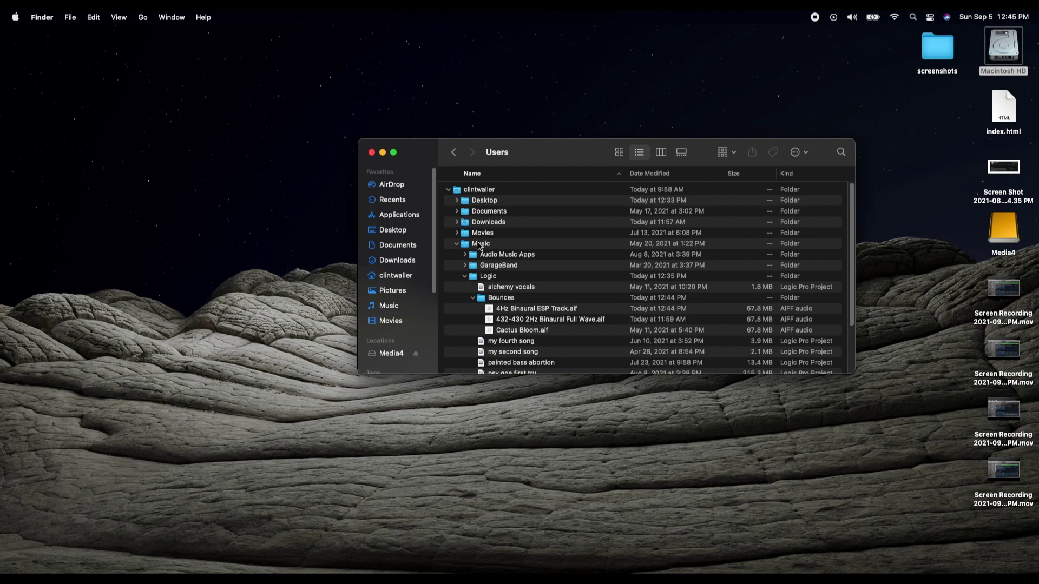
left_click(478, 246)
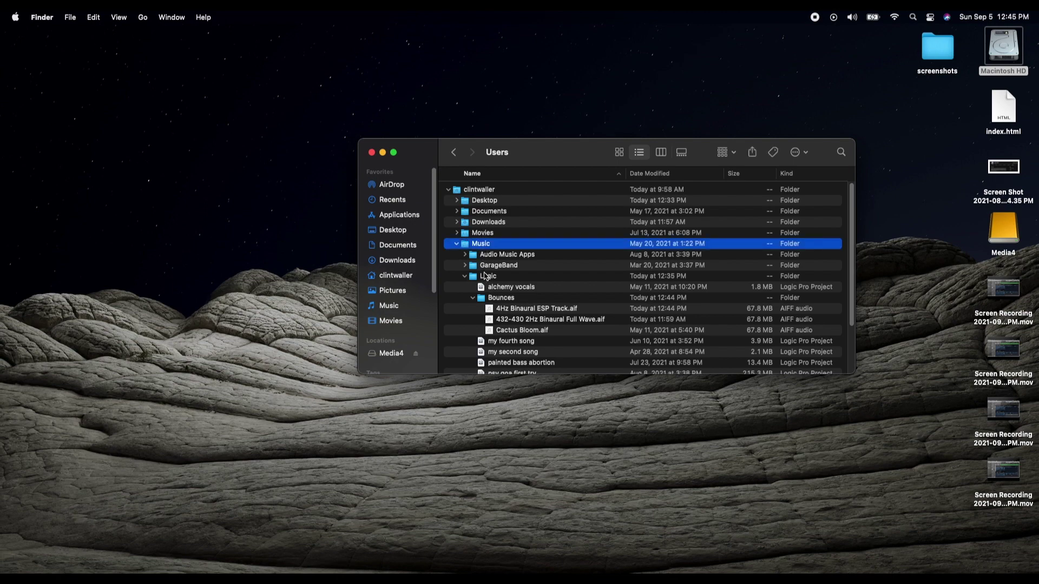
left_click(488, 277)
double_click(499, 297)
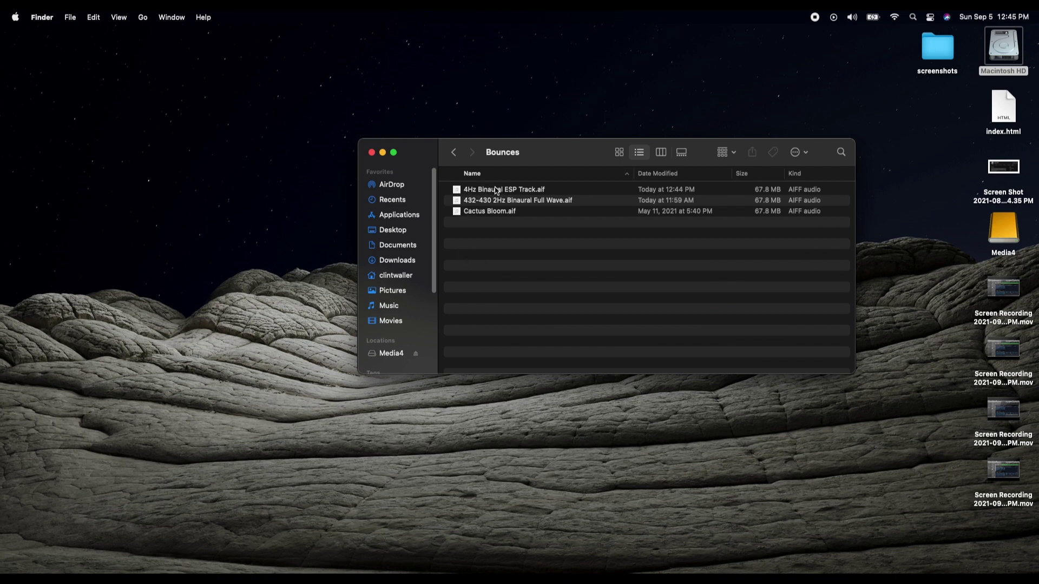
left_click(496, 190)
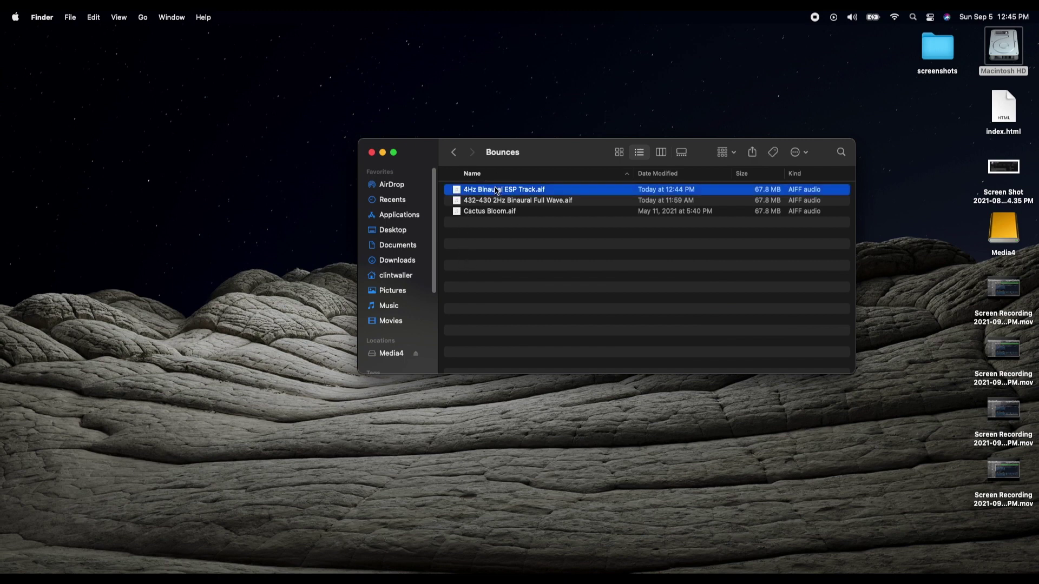
Quick Look '4Hz Binaural ESP Track.aif' to play it, with the player moved to the lower left.
key("space")
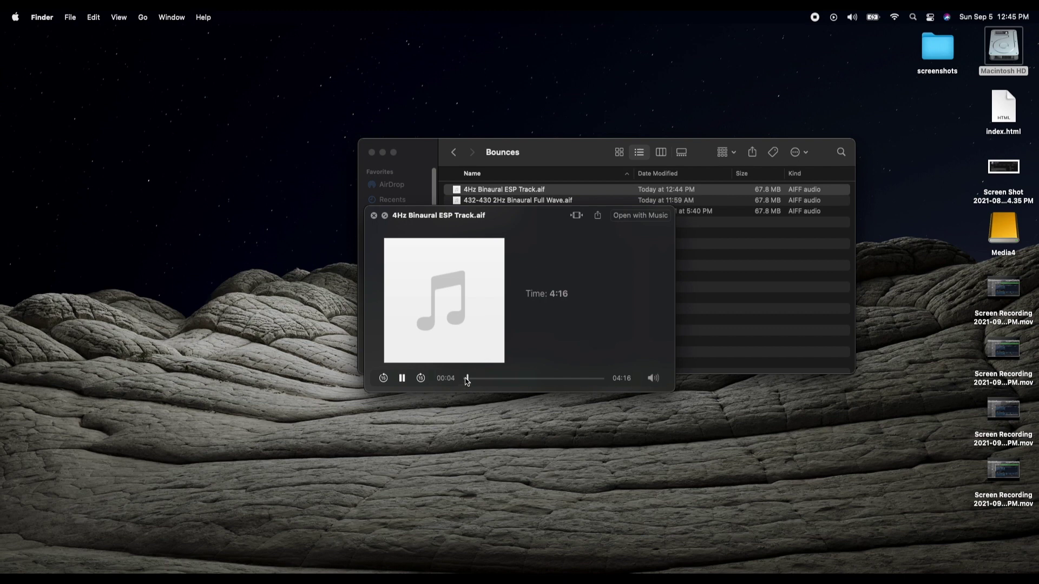
left_click_drag(503, 214, 234, 252)
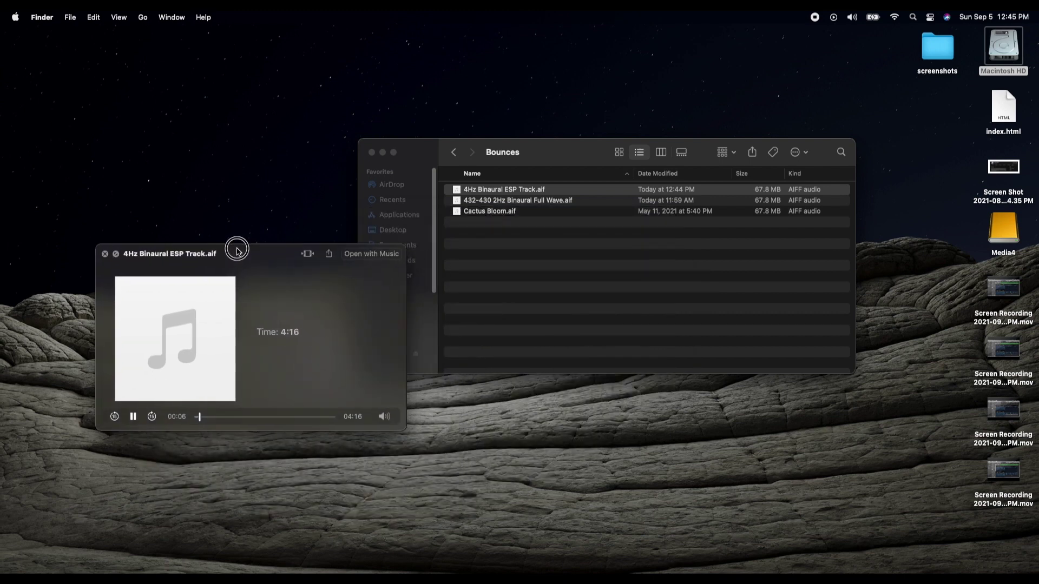
Close the Quick Look player and slide the Bounces Finder window slightly left.
left_click(106, 255)
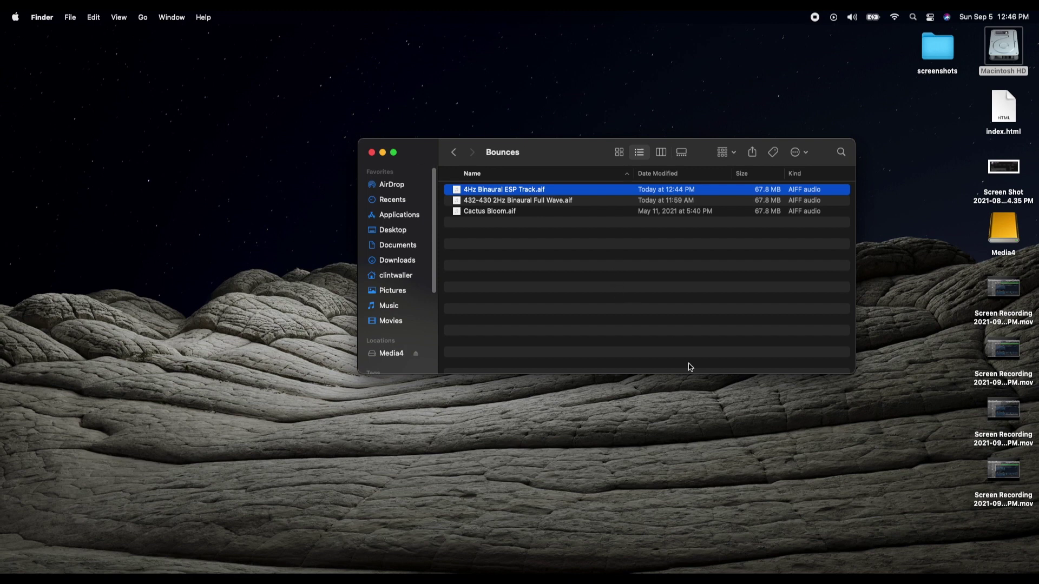
left_click_drag(550, 155, 415, 177)
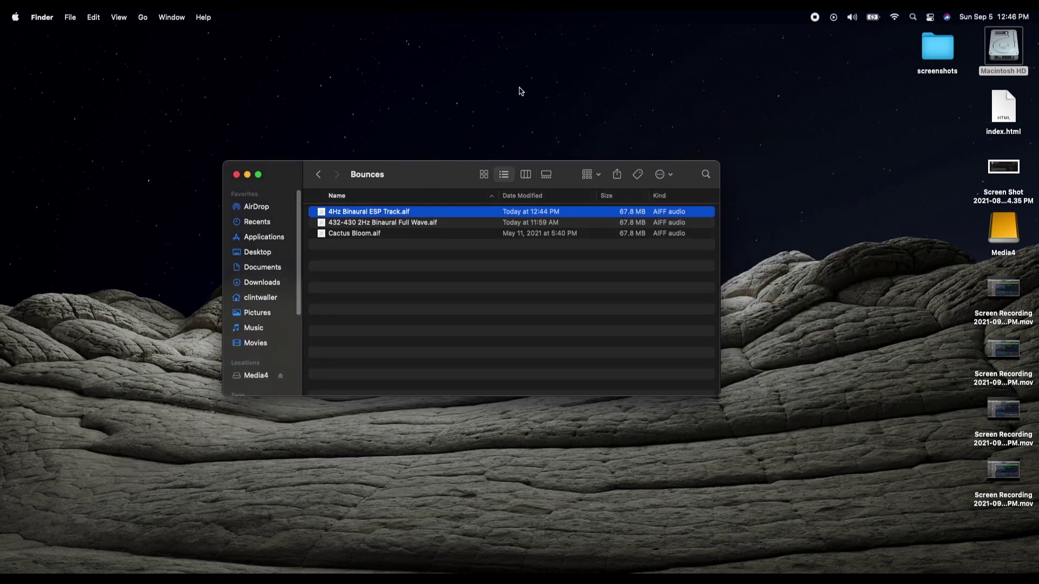